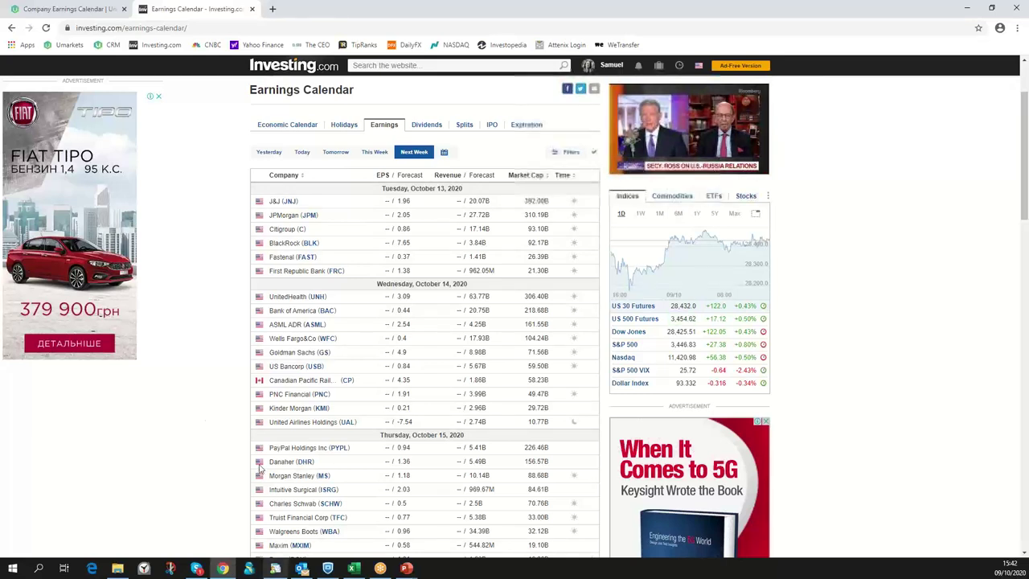
# Step: Switch to the Excel investment plan and set the starting Capital for 20/10 to 3000
pyautogui.click(356, 569)
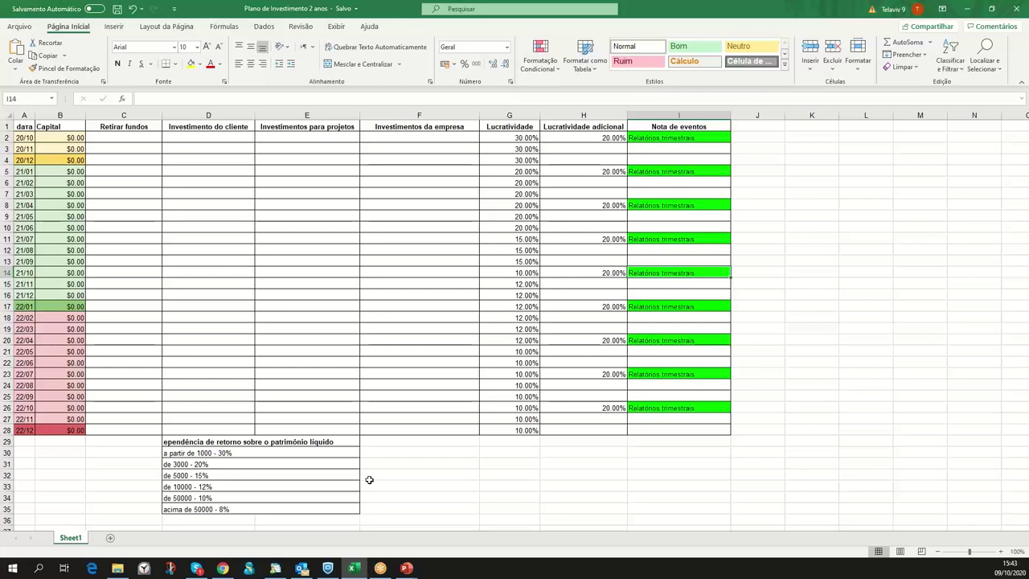
pyautogui.click(69, 138)
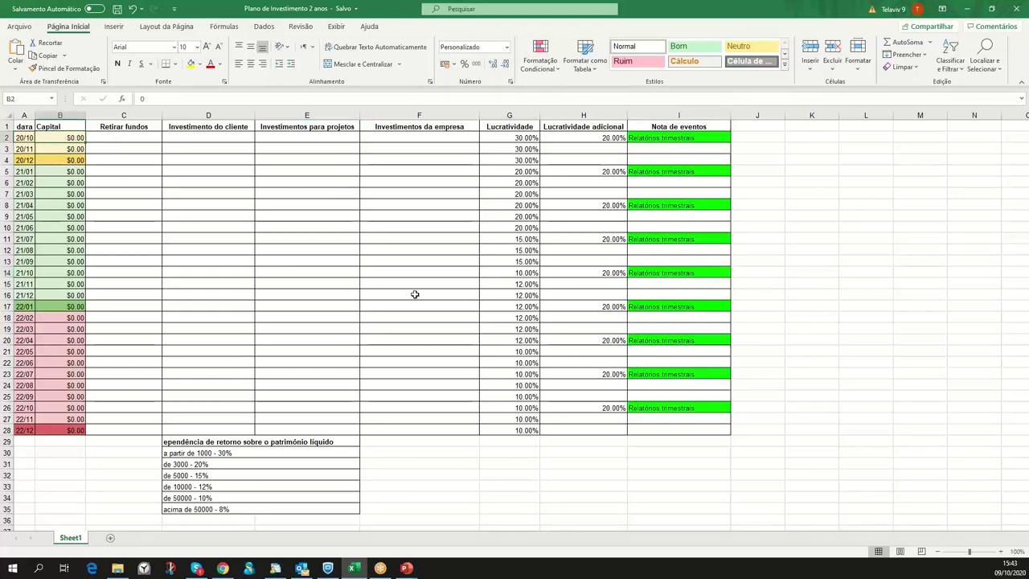
pyautogui.write('3000')
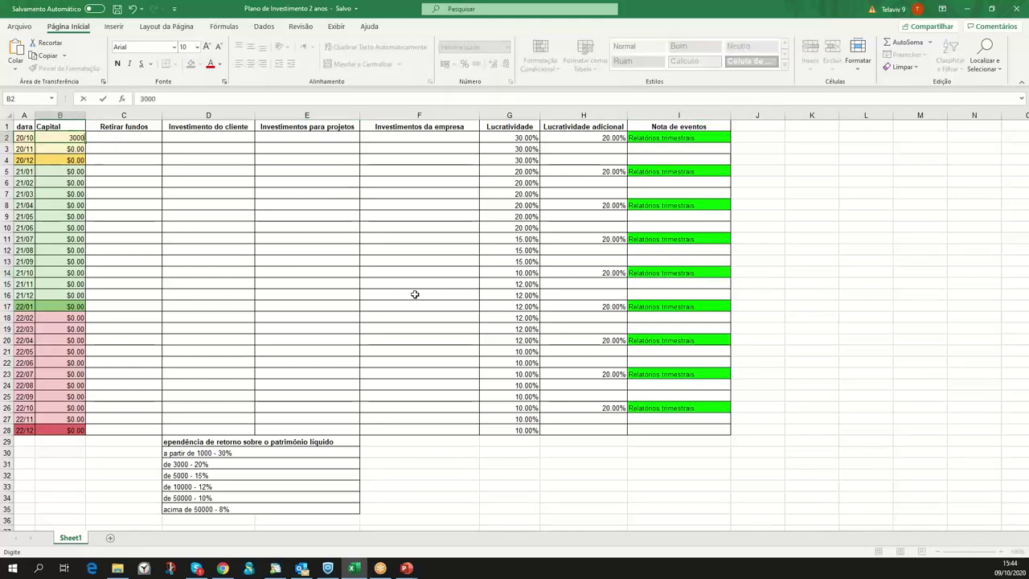
pyautogui.press('Return')
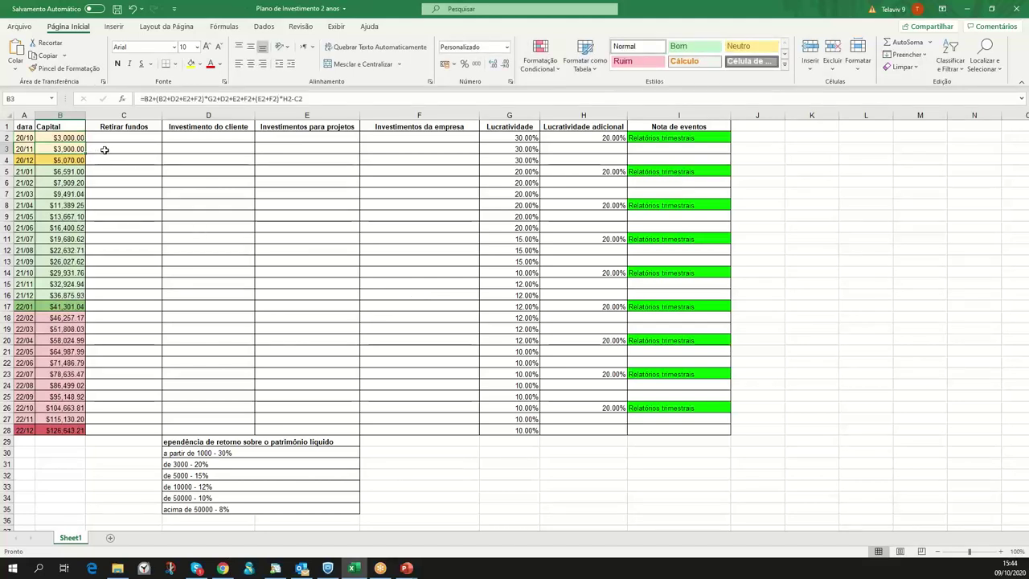
# Step: Examine the projected Capital for 22/01 and 22/12 against the starting amount and its Lucratividade rate
pyautogui.click(66, 138)
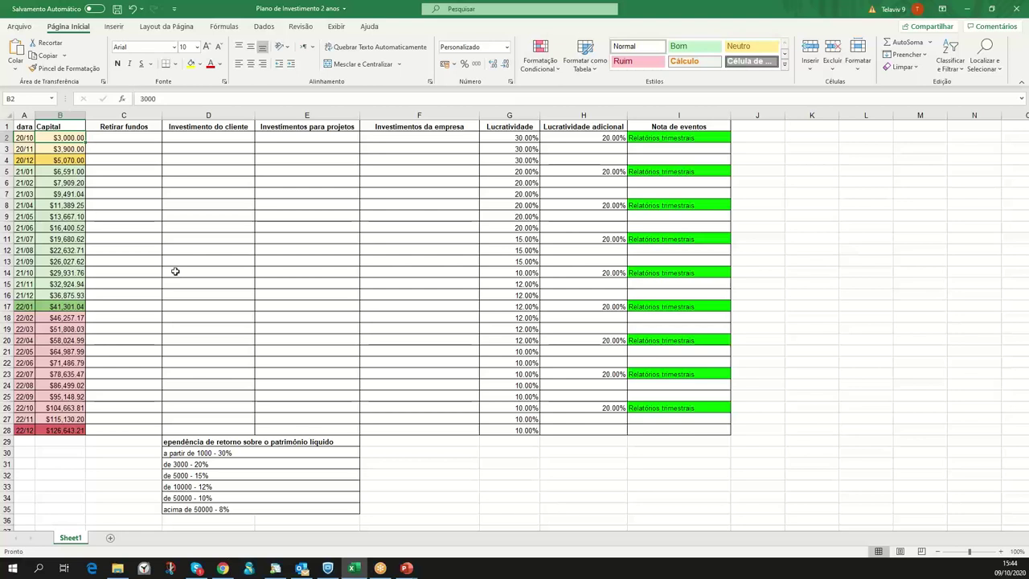
pyautogui.click(511, 139)
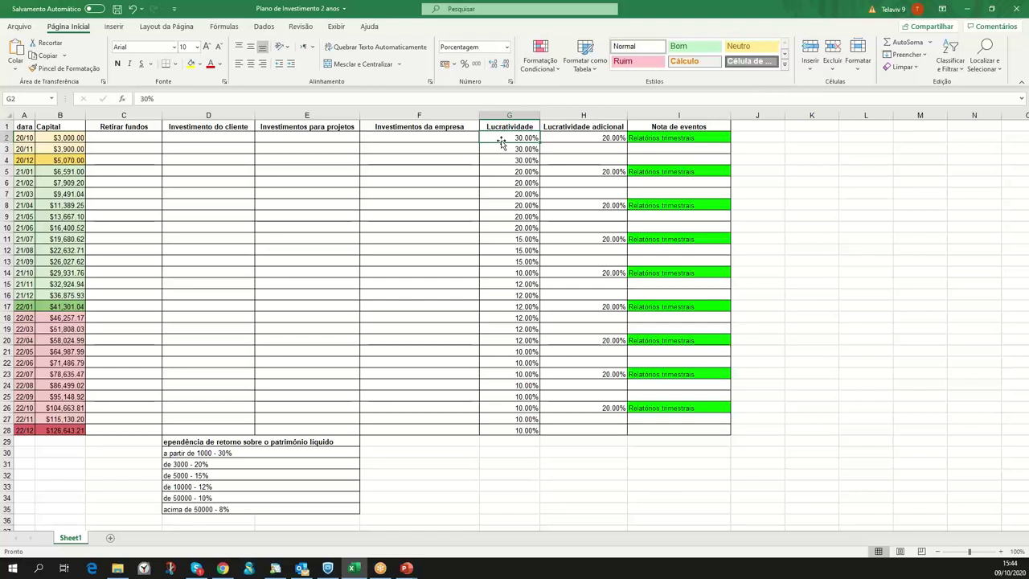
pyautogui.click(78, 138)
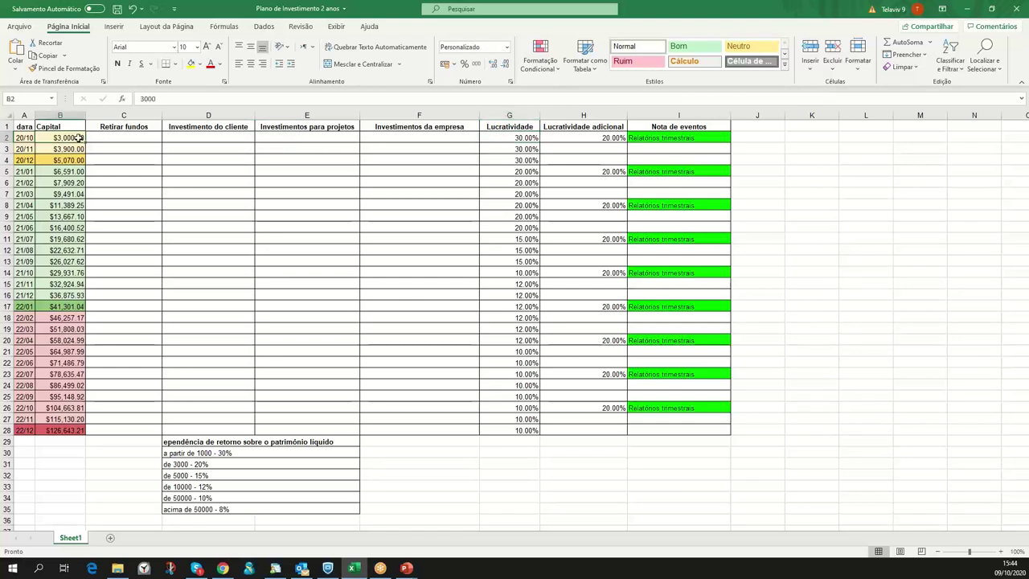
pyautogui.click(68, 309)
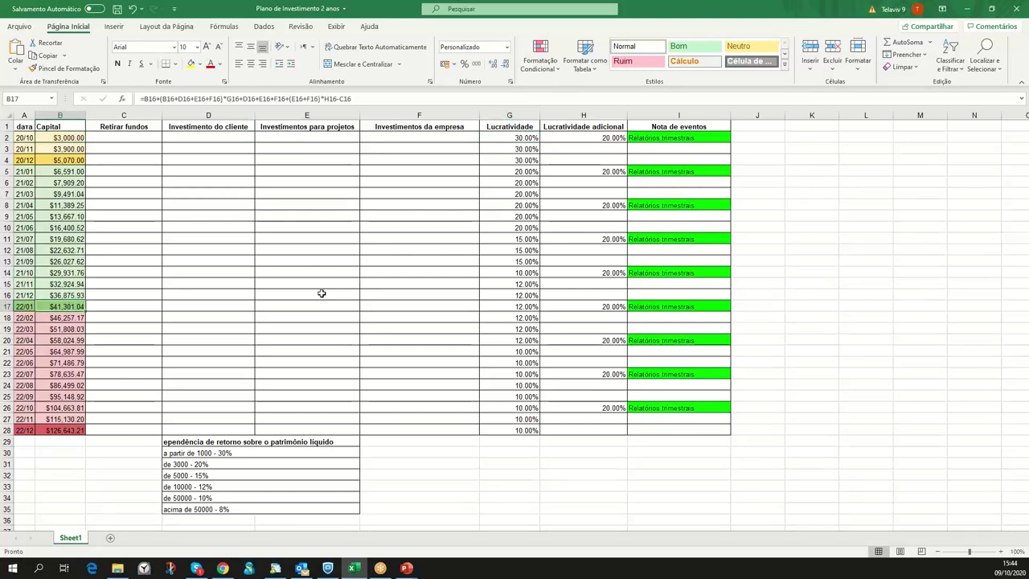
pyautogui.click(63, 432)
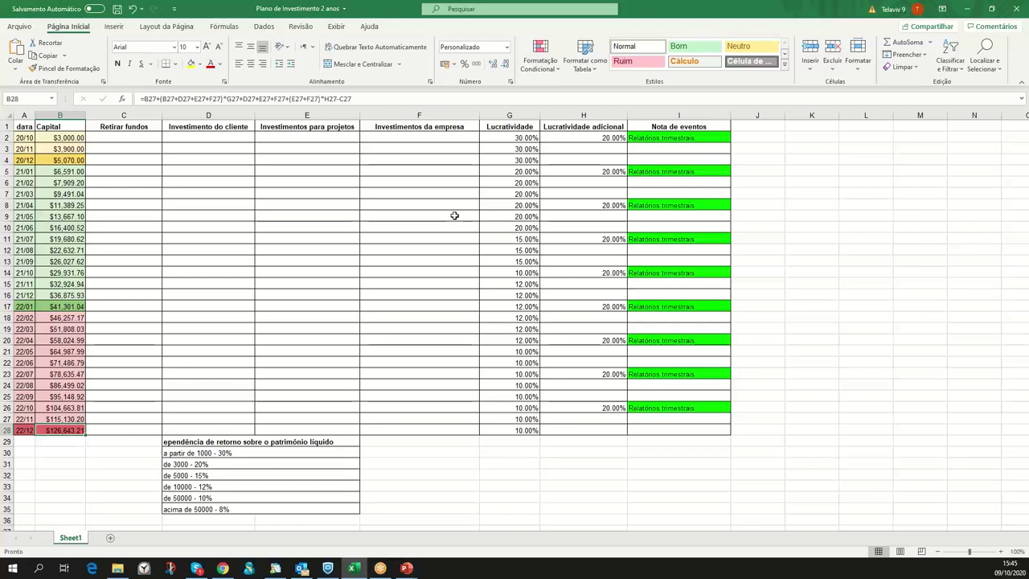
# Step: Go through the monthly rates in the Lucratividade column from 20/10 to 22/10 and back to 22/02
pyautogui.click(515, 139)
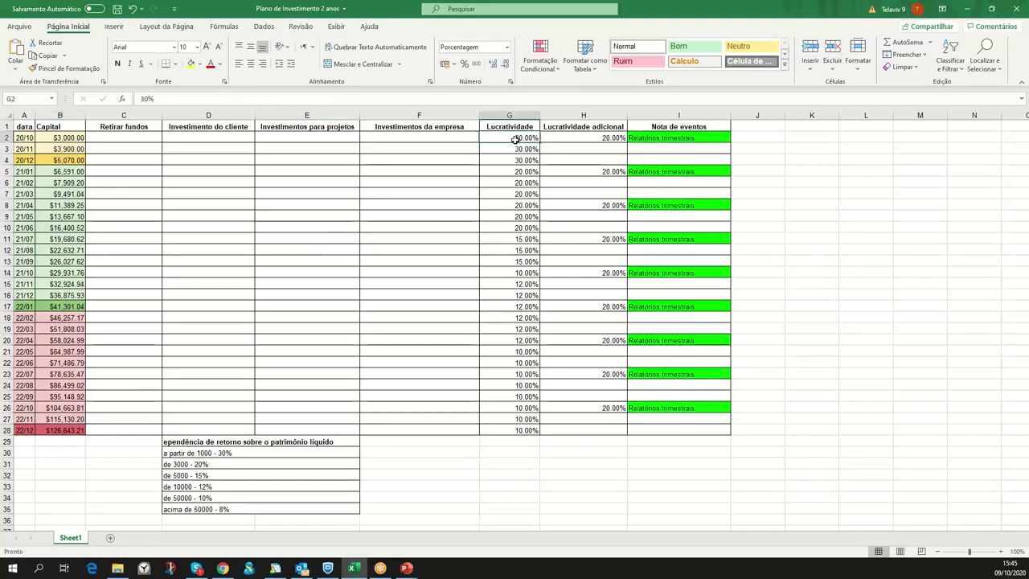
pyautogui.press('Down')
pyautogui.press('Down')
pyautogui.press('Down')
pyautogui.press('Down')
pyautogui.press('Down')
pyautogui.press('Down')
pyautogui.press('Down')
pyautogui.press('Down')
pyautogui.press('Down')
pyautogui.press('Down')
pyautogui.press('Down')
pyautogui.press('Down')
pyautogui.press('Down')
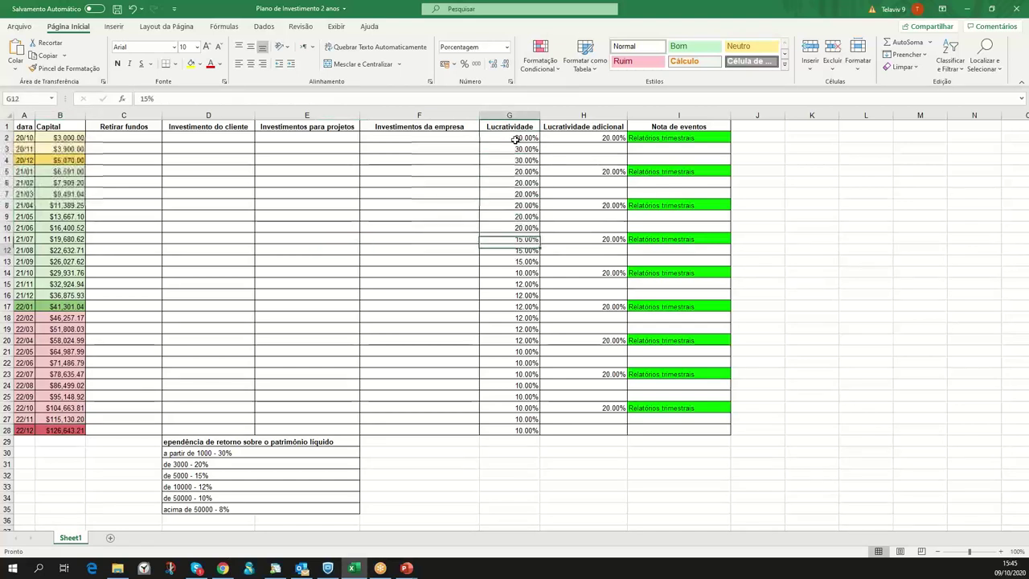
pyautogui.press('Down')
pyautogui.press('Down')
pyautogui.press('Down')
pyautogui.press('Down')
pyautogui.press('Down')
pyautogui.press('Down')
pyautogui.press('Down')
pyautogui.press('Down')
pyautogui.press('Down')
pyautogui.press('Down')
pyautogui.press('Down')
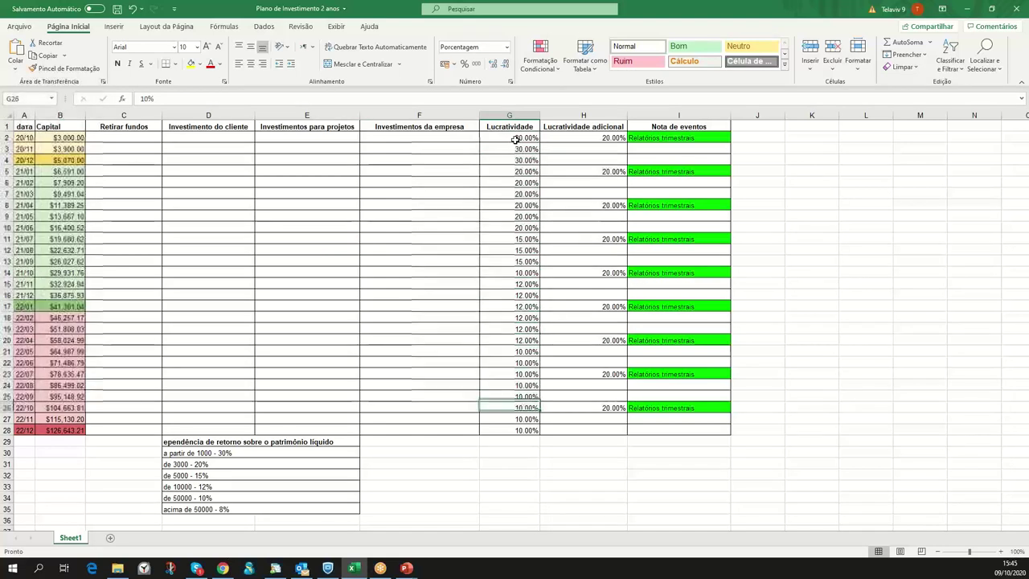
pyautogui.press('Up')
pyautogui.press('Up')
pyautogui.press('Up')
pyautogui.press('Up')
pyautogui.press('Up')
pyautogui.press('Up')
pyautogui.press('Up')
pyautogui.press('Up')
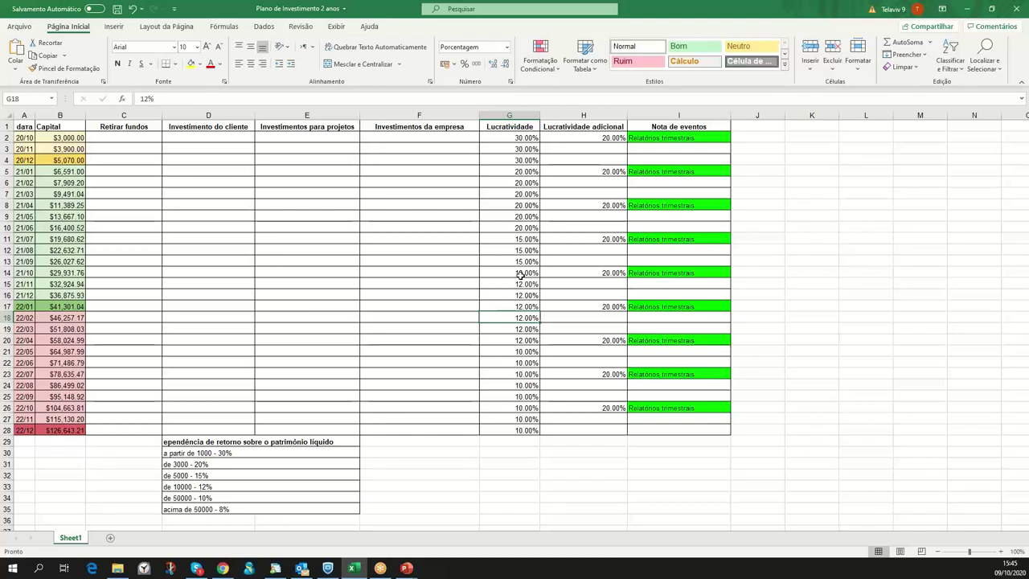
# Step: Compare the Capital and Lucratividade entries around 21/10 and set the Lucratividade for 21/10 to 12%
pyautogui.click(74, 273)
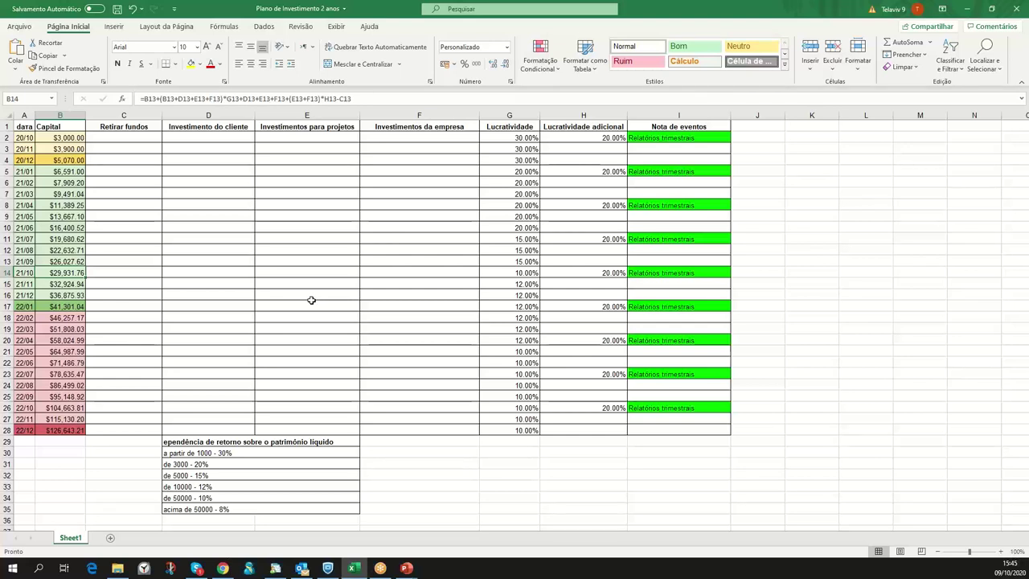
pyautogui.click(71, 139)
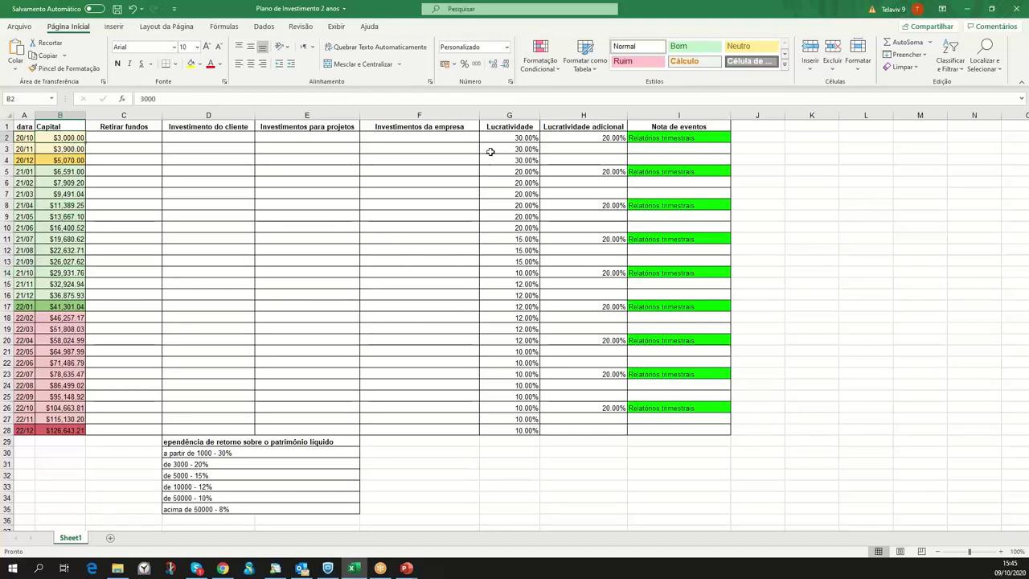
pyautogui.click(64, 151)
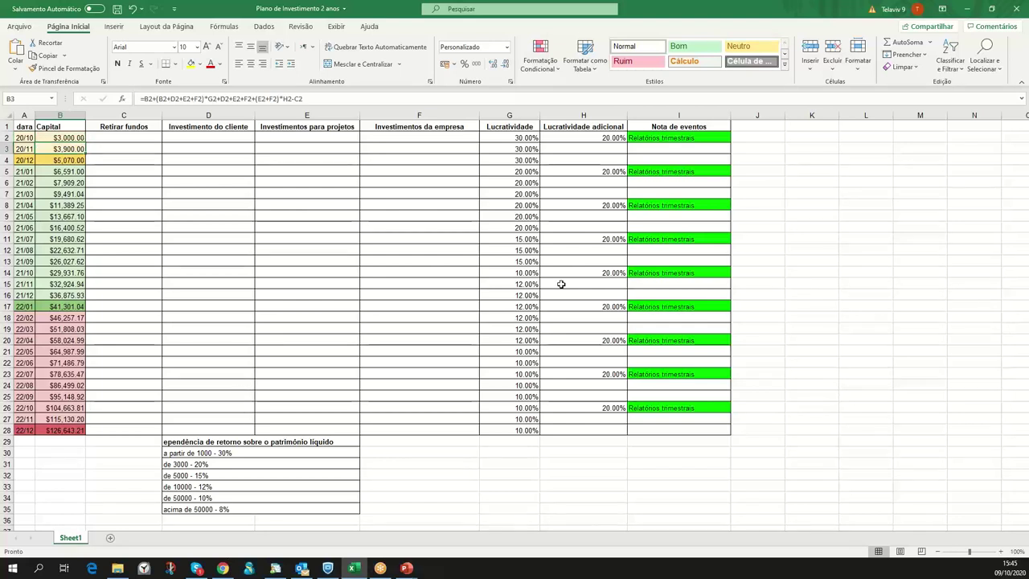
pyautogui.click(69, 286)
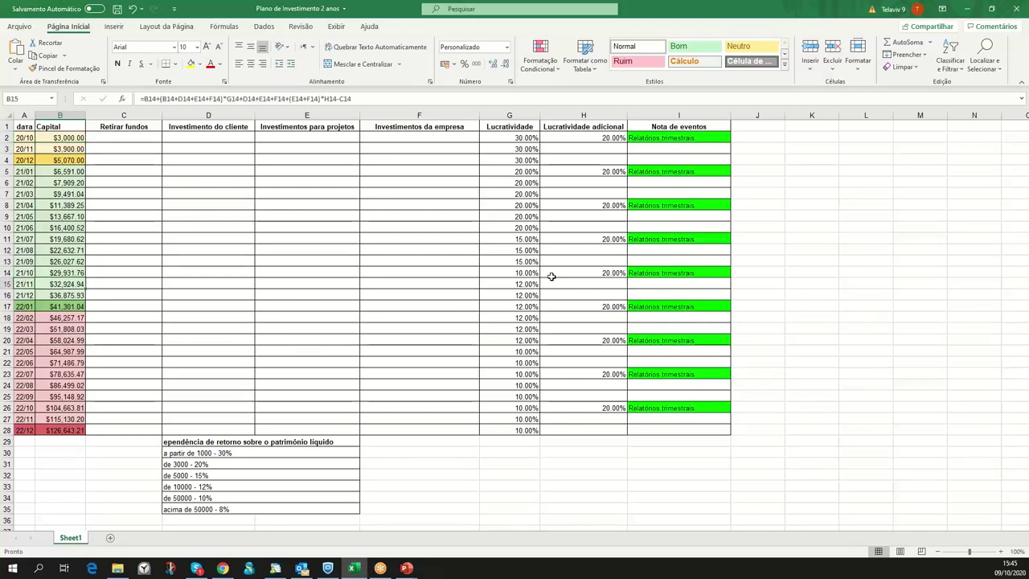
pyautogui.click(516, 275)
pyautogui.click(521, 283)
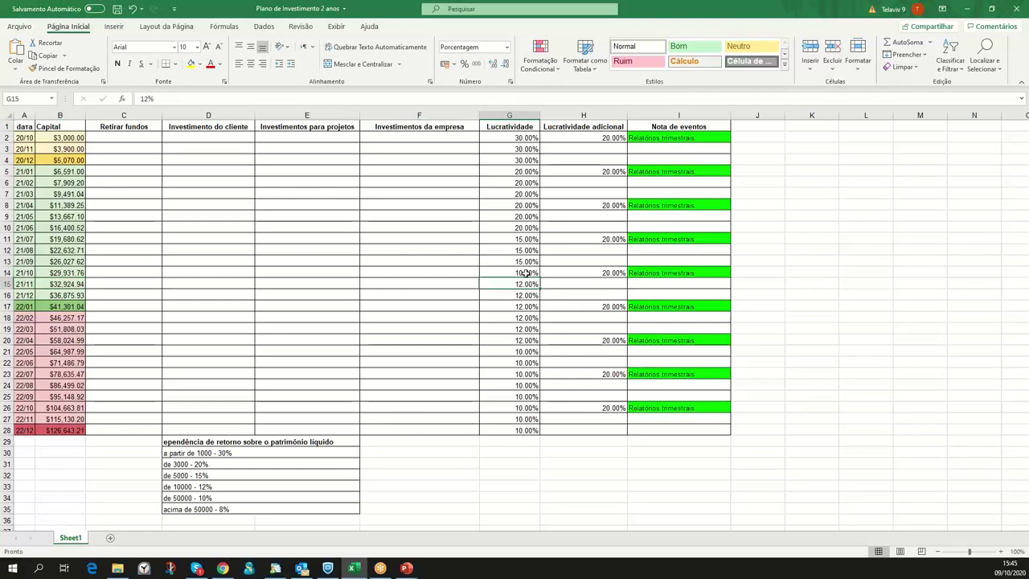
pyautogui.click(524, 274)
pyautogui.write('12')
pyautogui.press('Return')
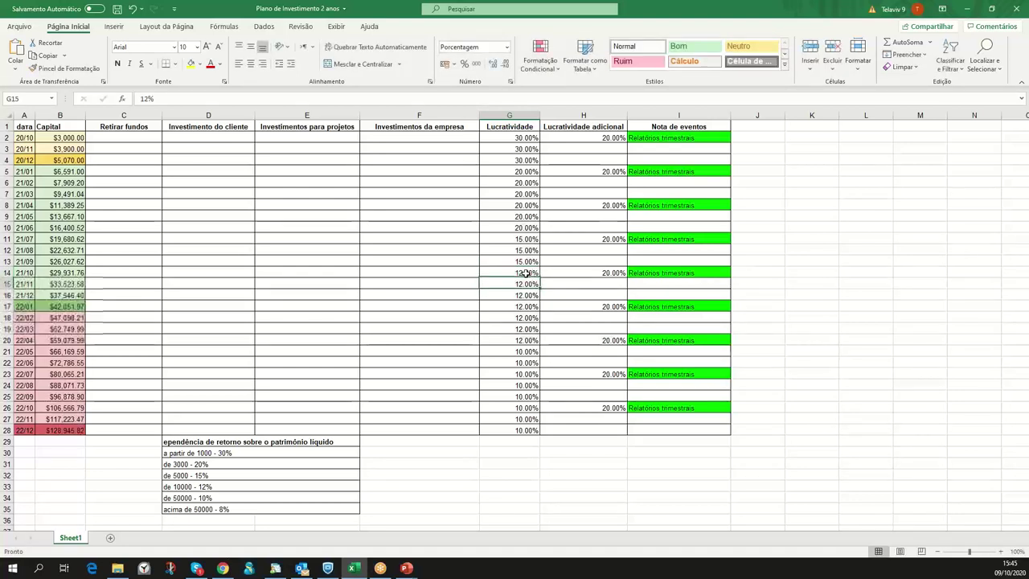
# Step: Review the Lucratividade rates and the recalculated Capital at the start, in early 2022 and for 22/12
pyautogui.click(524, 273)
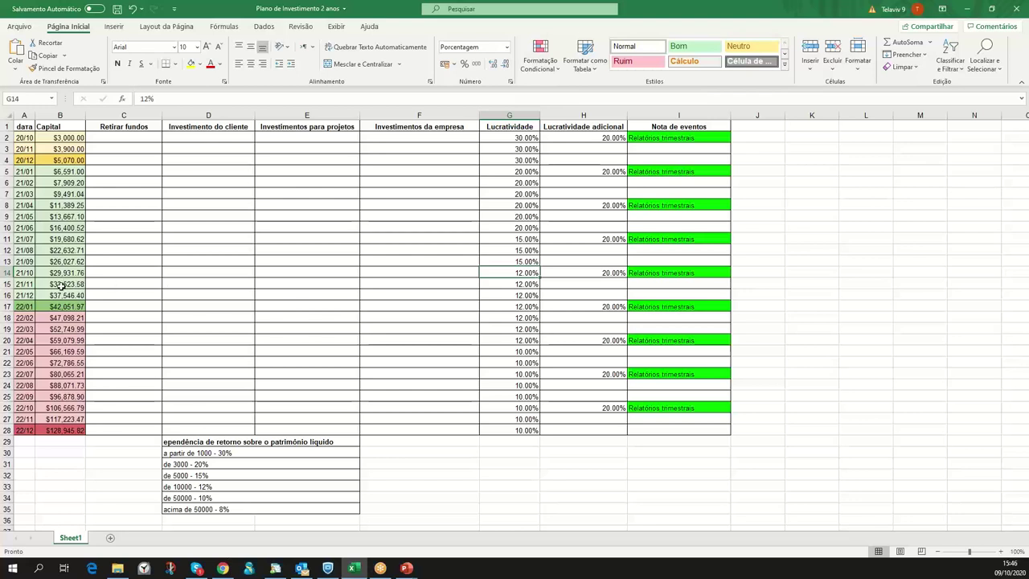
pyautogui.click(78, 139)
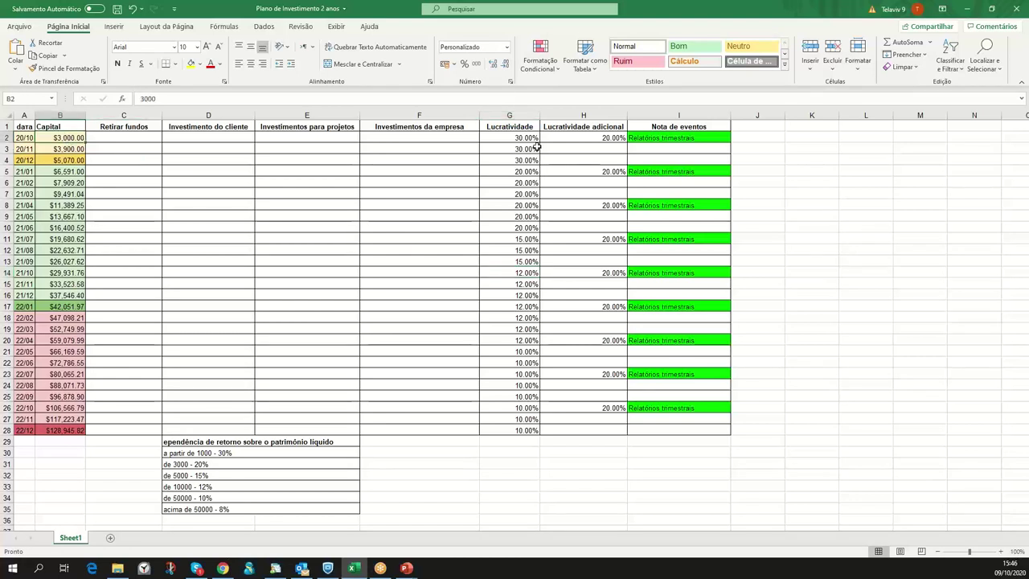
pyautogui.click(518, 139)
pyautogui.click(523, 319)
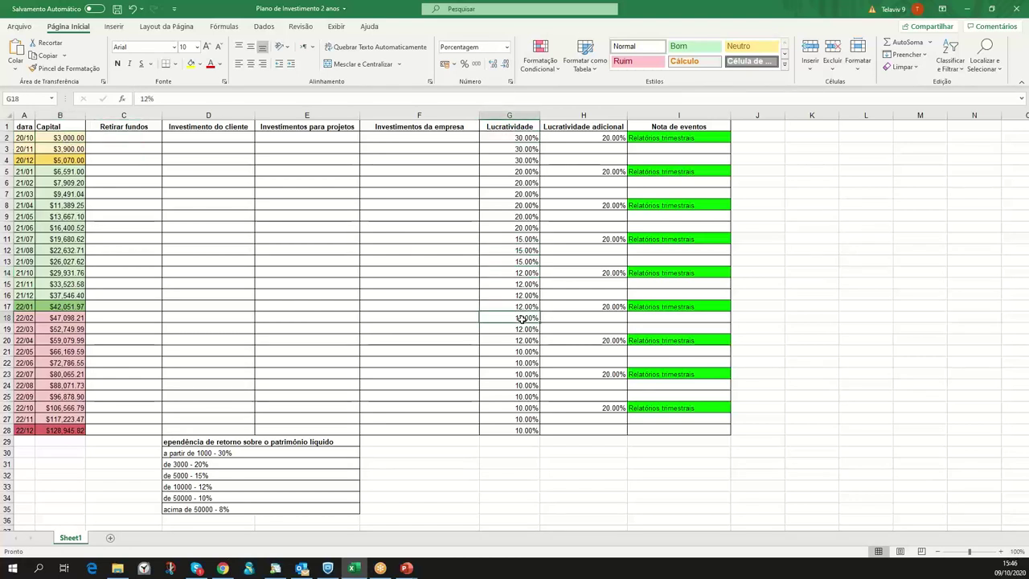
pyautogui.click(68, 319)
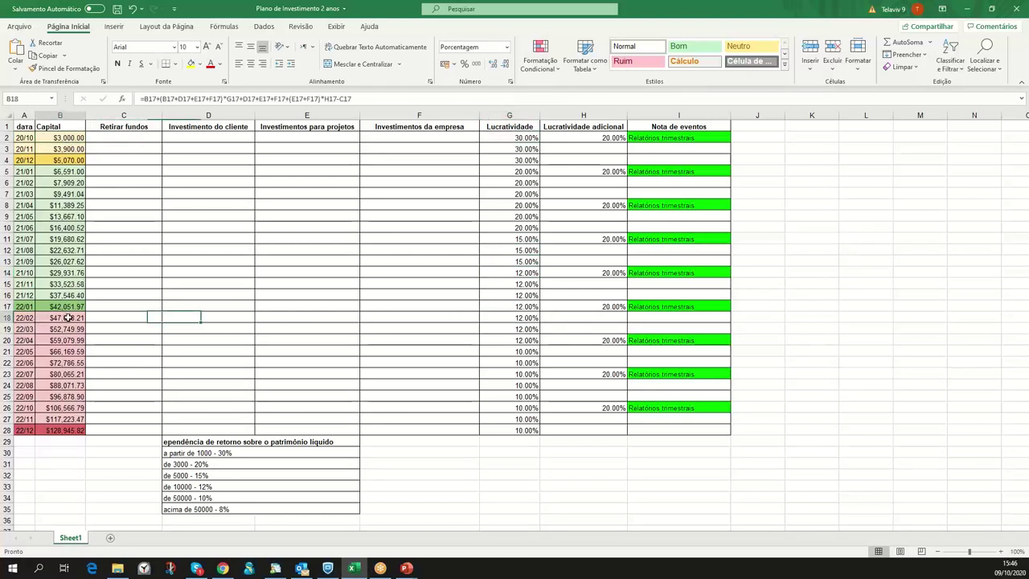
pyautogui.click(511, 319)
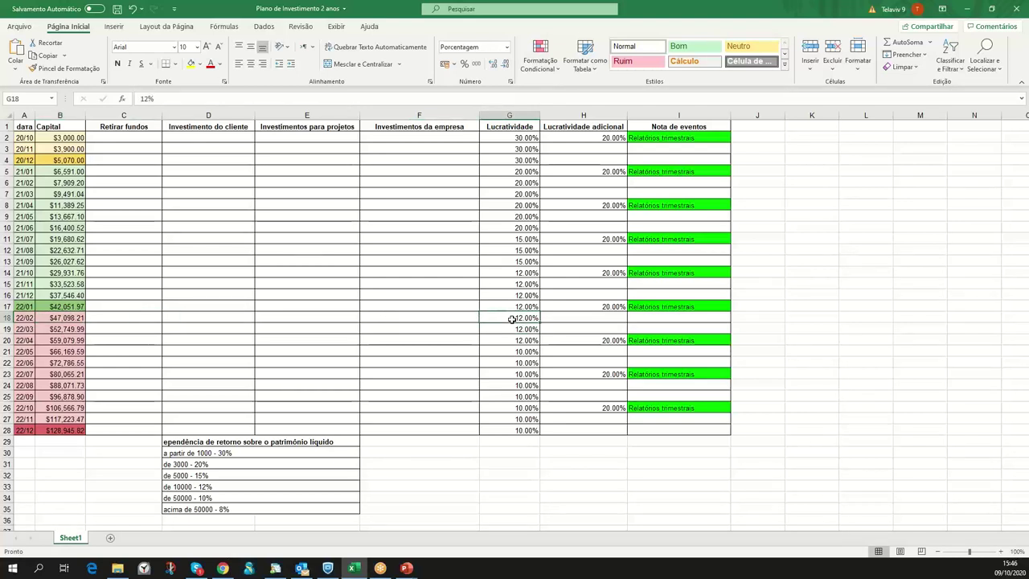
pyautogui.click(71, 138)
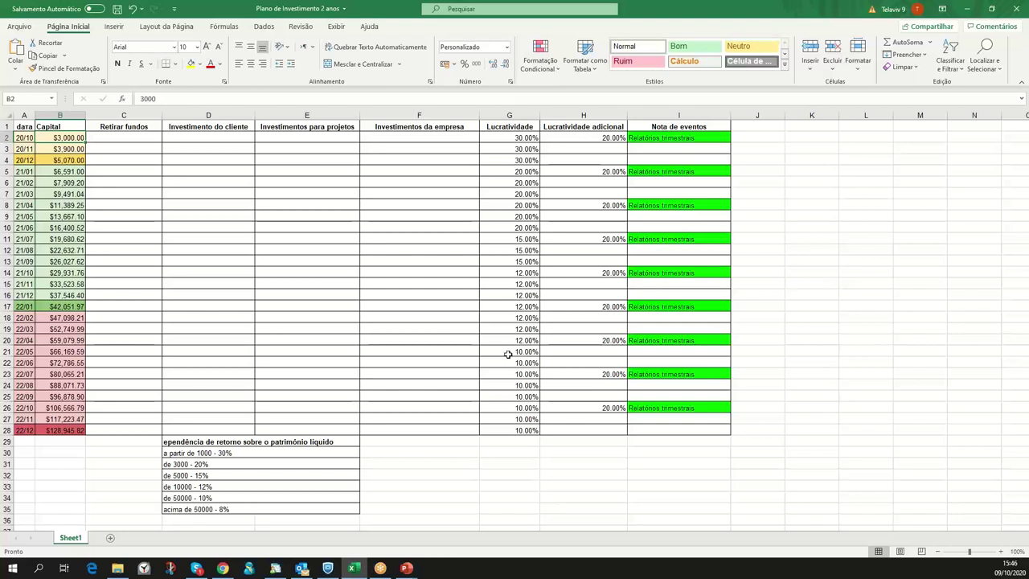
pyautogui.click(66, 308)
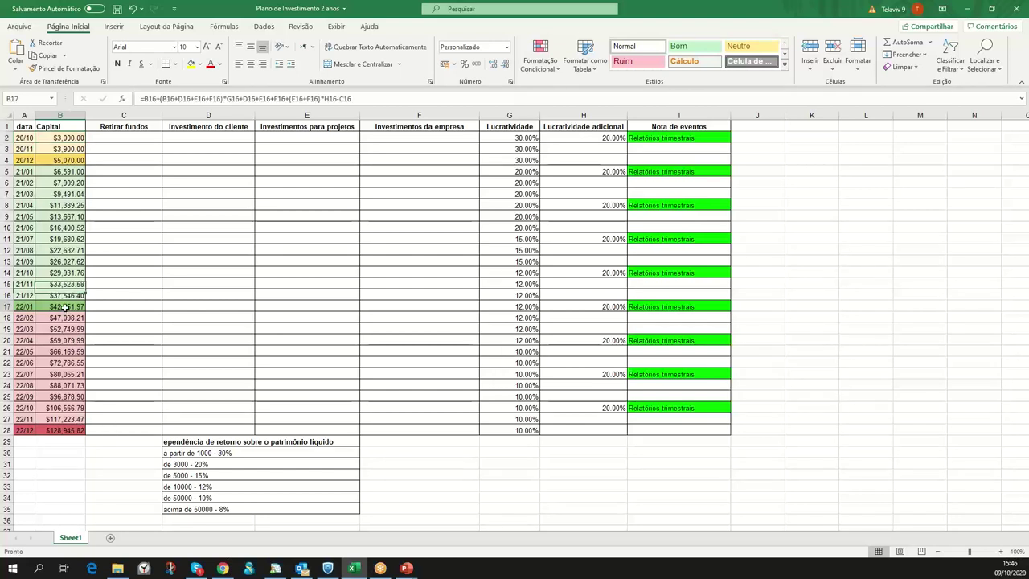
pyautogui.click(62, 431)
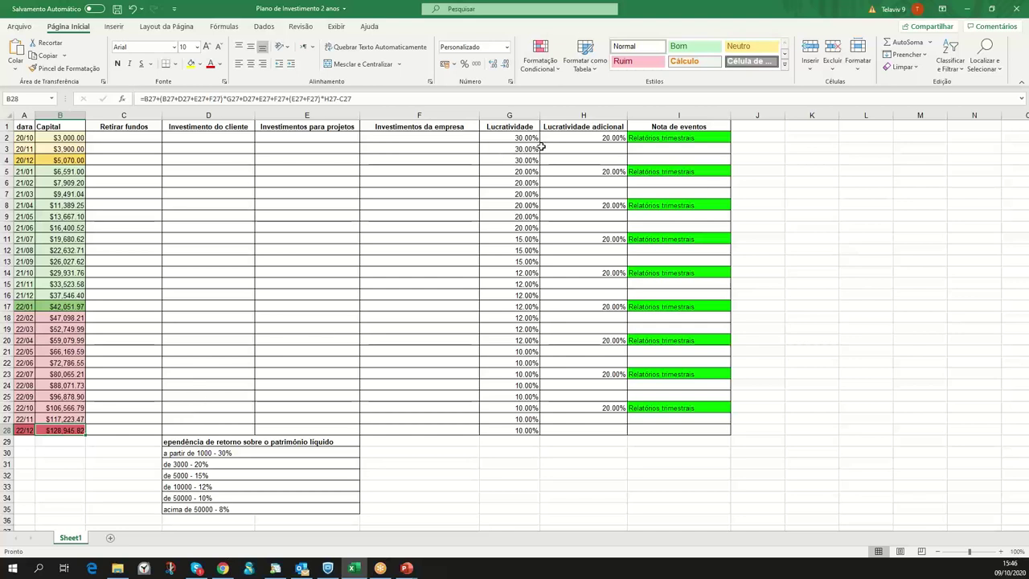
# Step: Go through the quarterly report entries in the Nota de eventos column, from 20/10 to 22/10
pyautogui.click(667, 139)
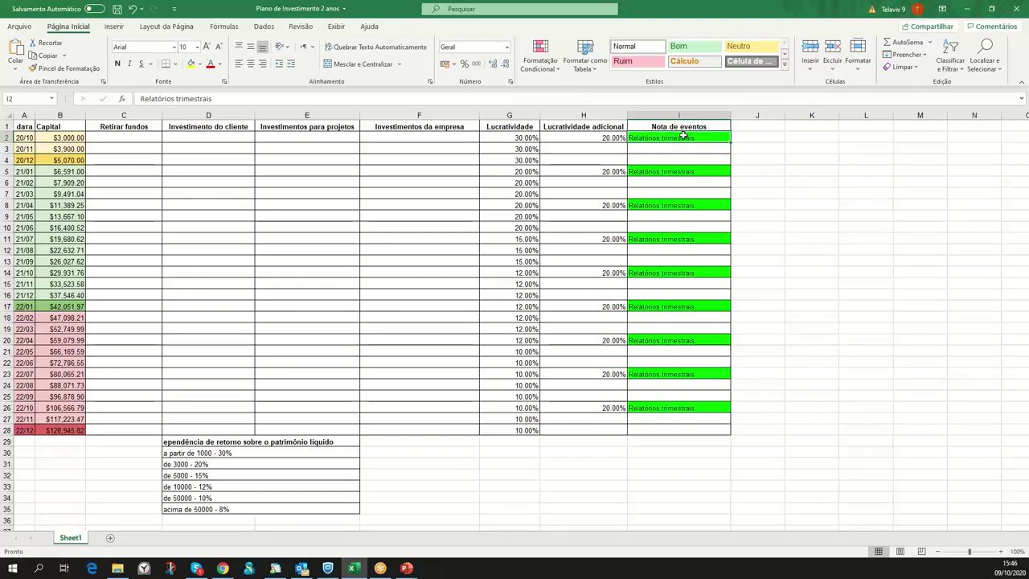
pyautogui.click(673, 174)
pyautogui.click(683, 206)
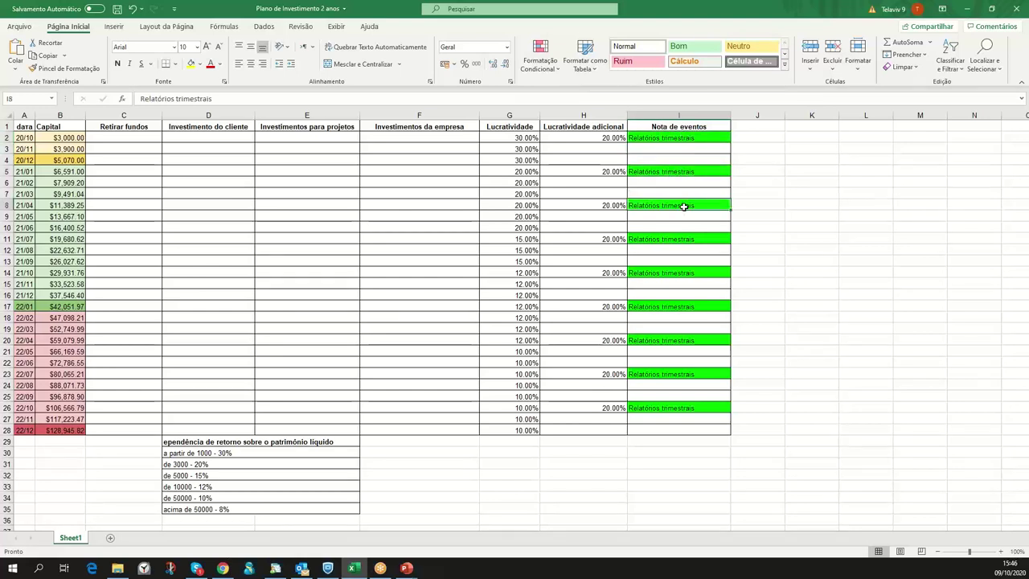
pyautogui.click(682, 239)
pyautogui.click(677, 273)
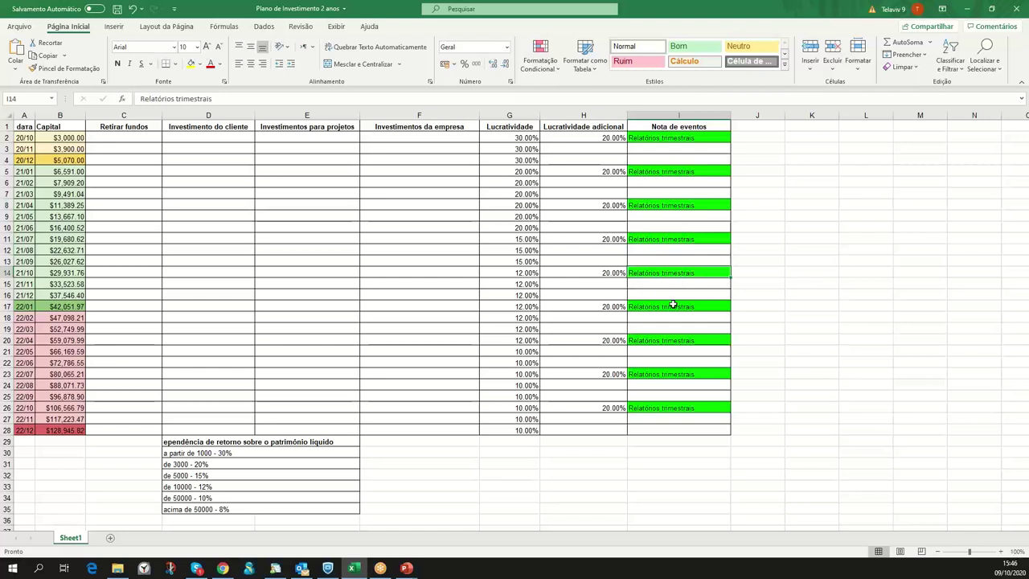
pyautogui.click(672, 306)
pyautogui.click(673, 339)
pyautogui.click(672, 379)
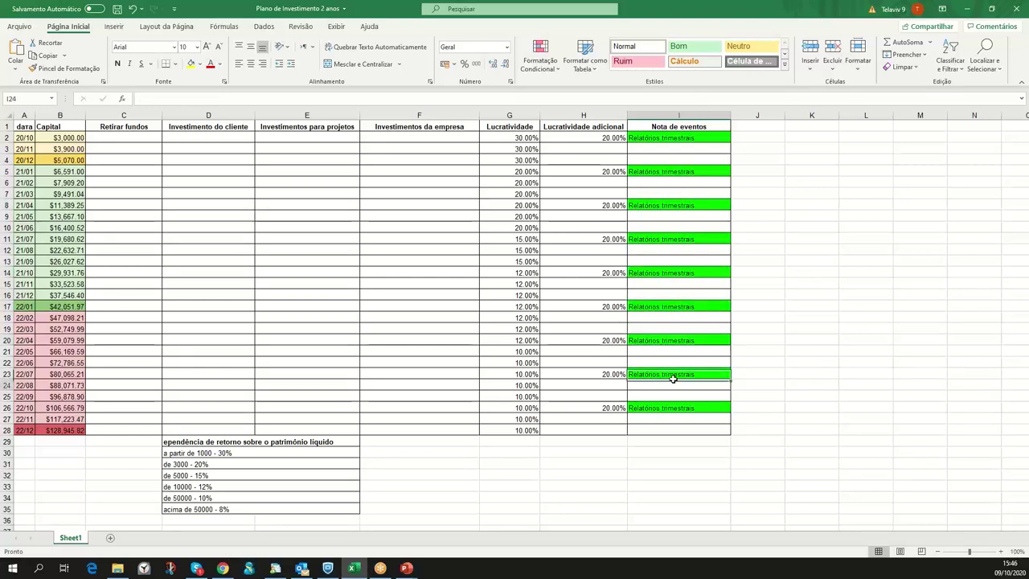
pyautogui.click(671, 410)
pyautogui.click(659, 133)
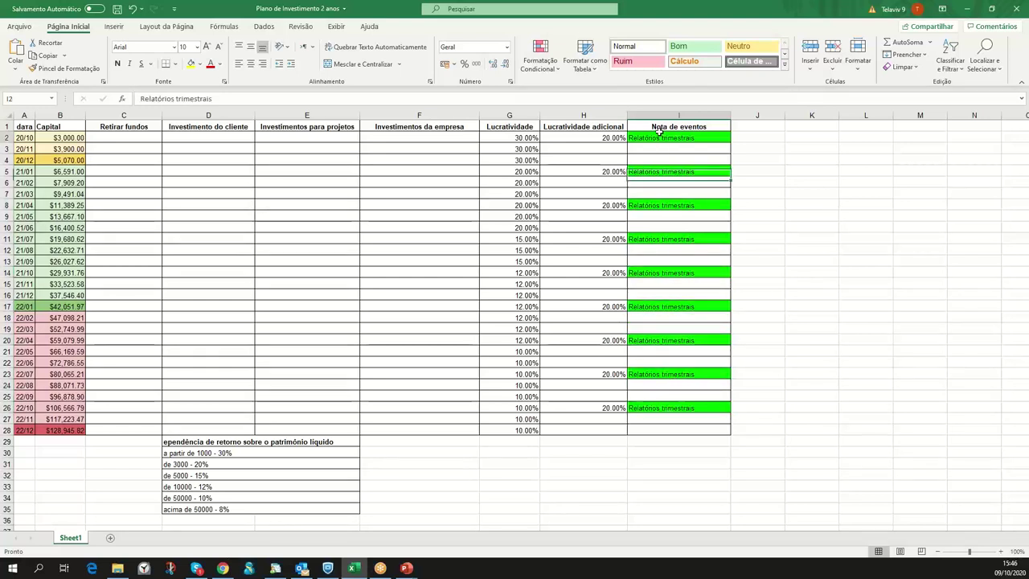
# Step: Check the additional profitability for 20/10 and set that month's Lucratividade to 50%
pyautogui.click(594, 136)
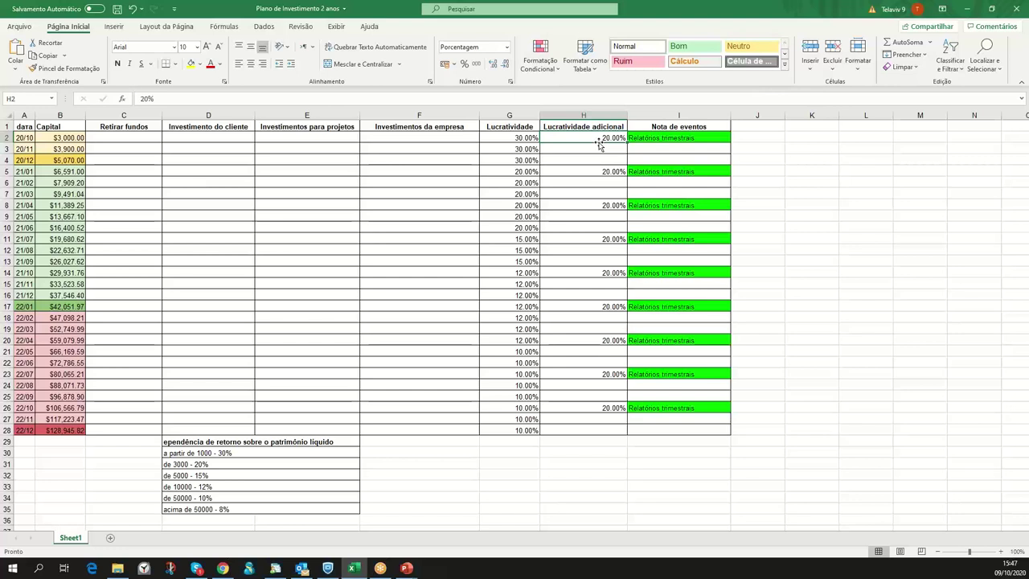
pyautogui.click(524, 139)
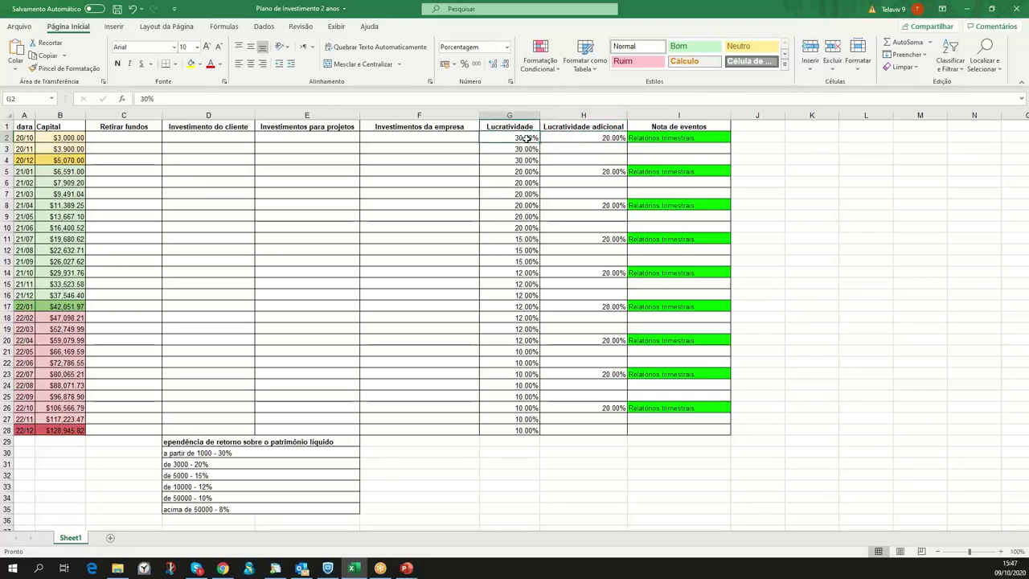
pyautogui.write('50')
pyautogui.press('Return')
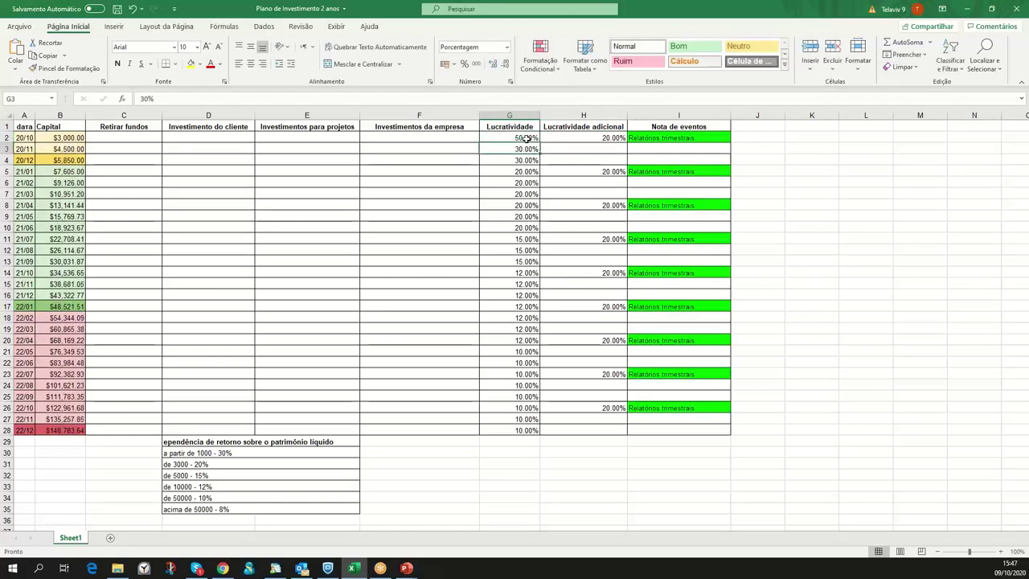
# Step: Set the Lucratividade for 21/01 to 50% and for 21/04 to 40%
pyautogui.click(524, 172)
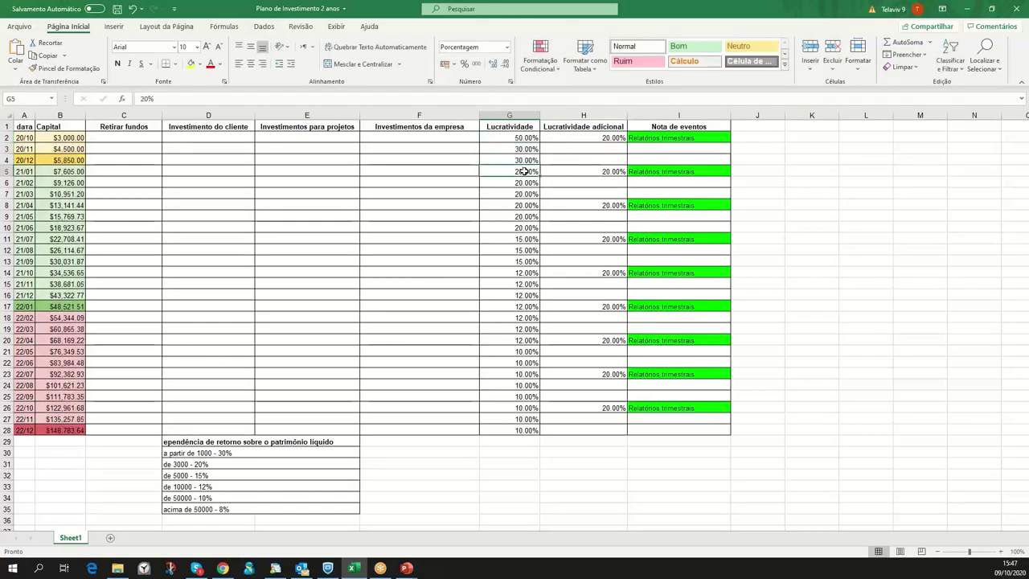
pyautogui.write('50')
pyautogui.press('Return')
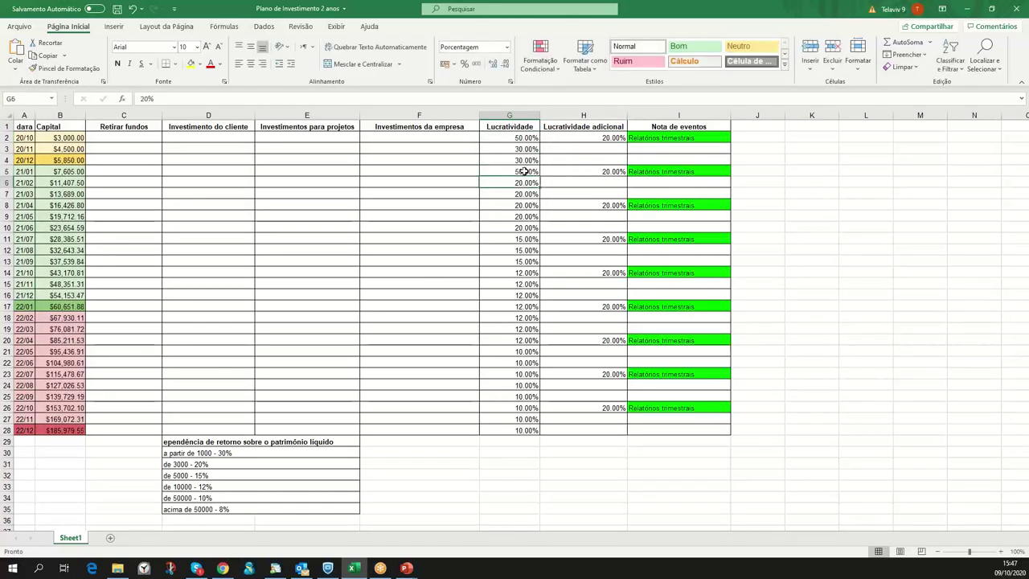
pyautogui.click(528, 206)
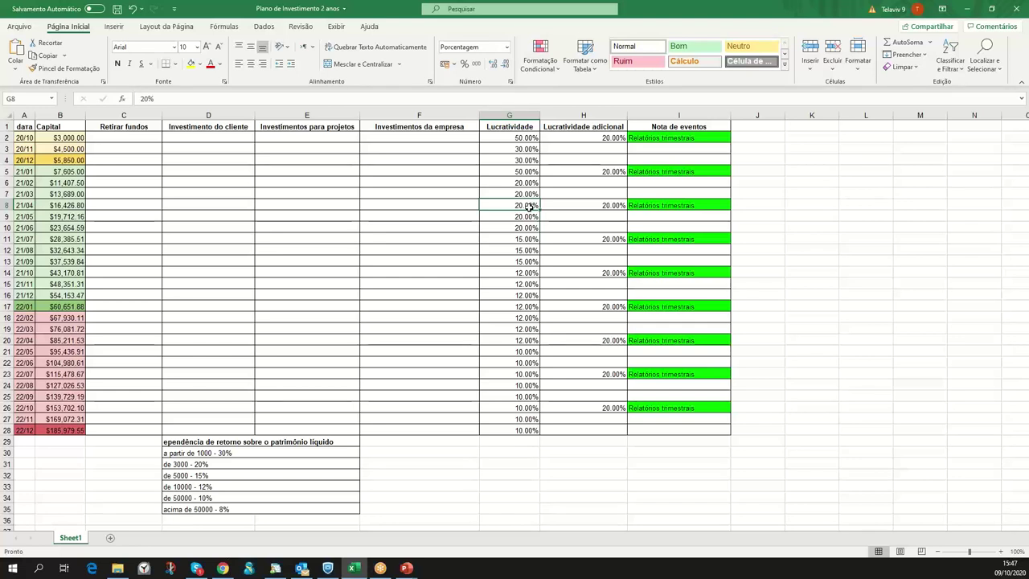
pyautogui.write('40')
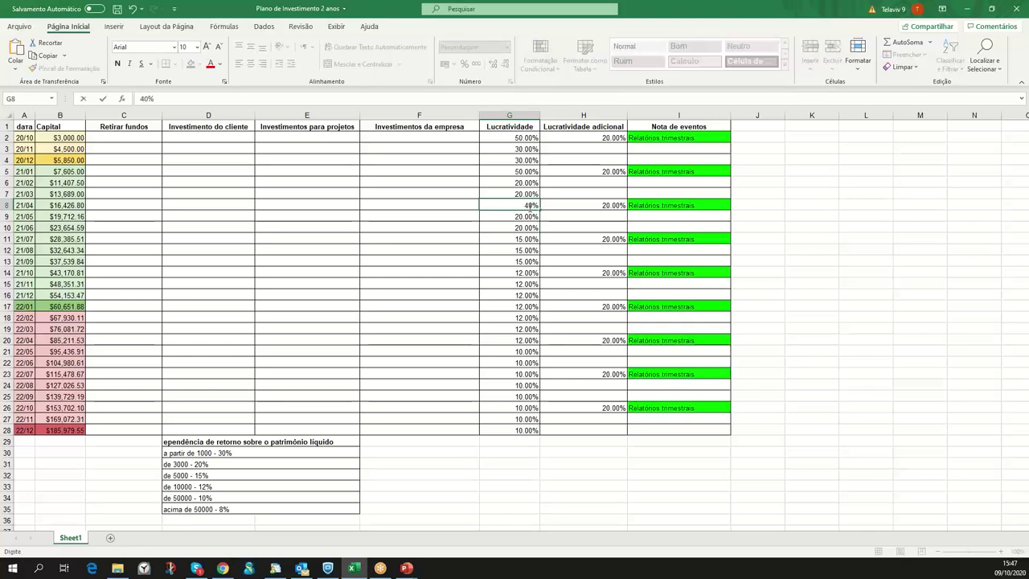
pyautogui.press('Return')
# Step: Set the Lucratividade for 21/07 to 35% and for 21/10 to 32%
pyautogui.click(523, 239)
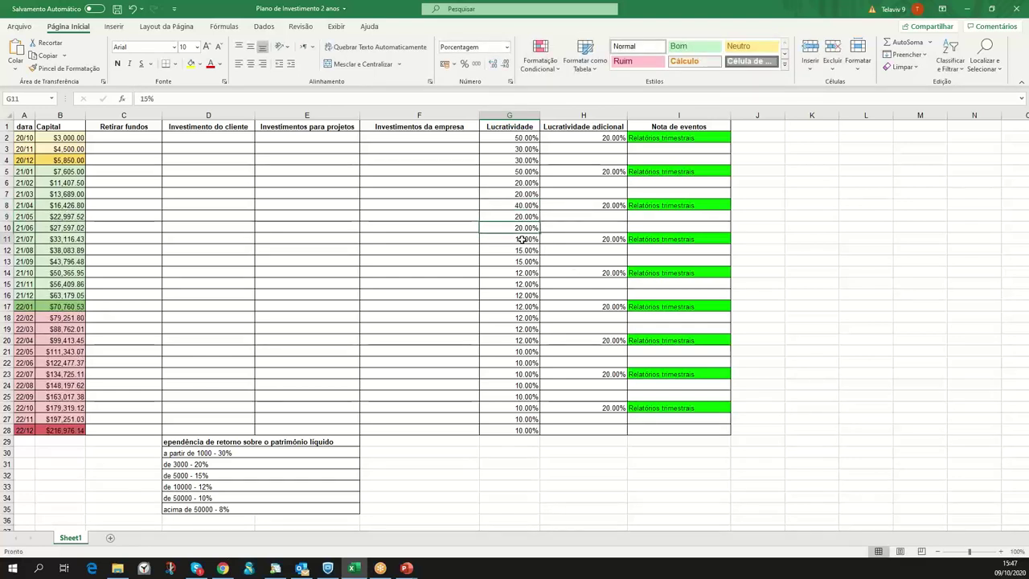
pyautogui.write('35')
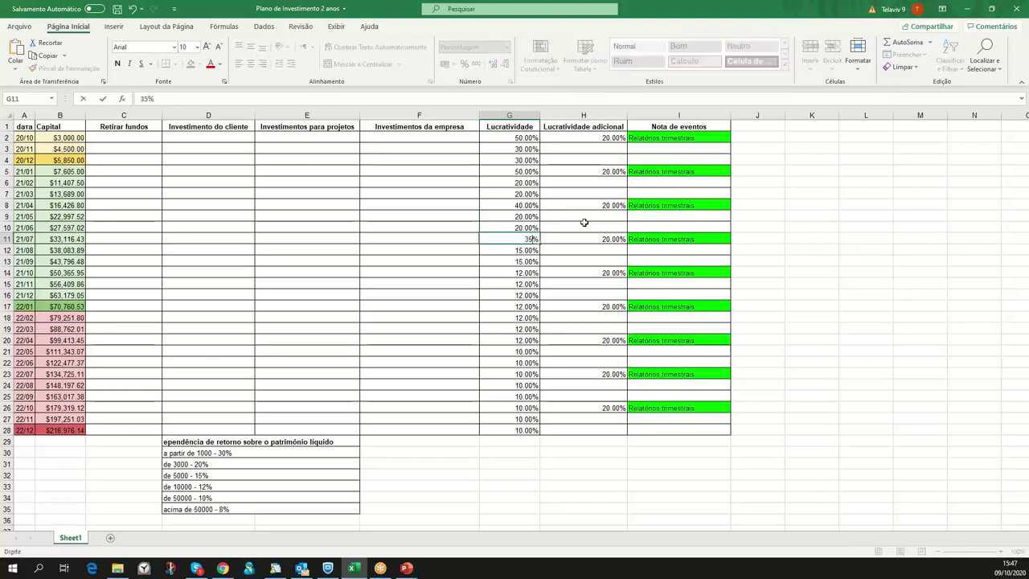
pyautogui.press('Return')
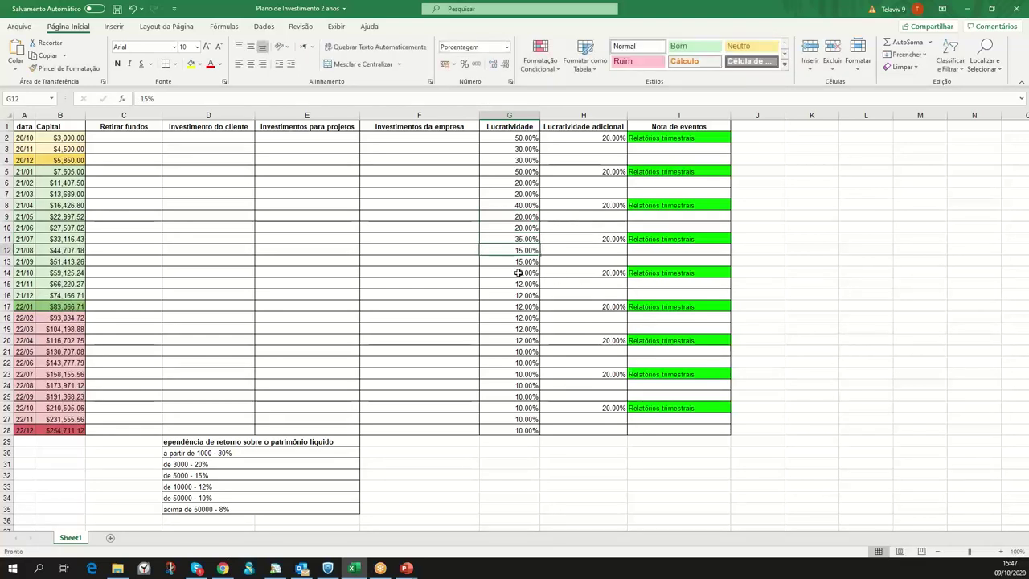
pyautogui.click(519, 272)
pyautogui.write('32')
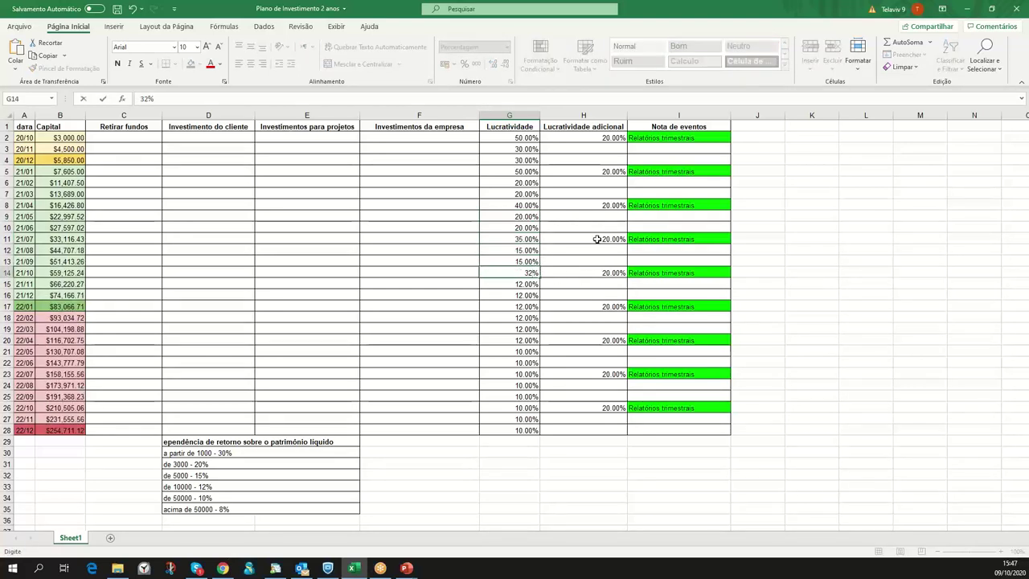
pyautogui.press('Return')
# Step: Set the Lucratividade for both 22/01 and 22/04 to 32%
pyautogui.click(525, 308)
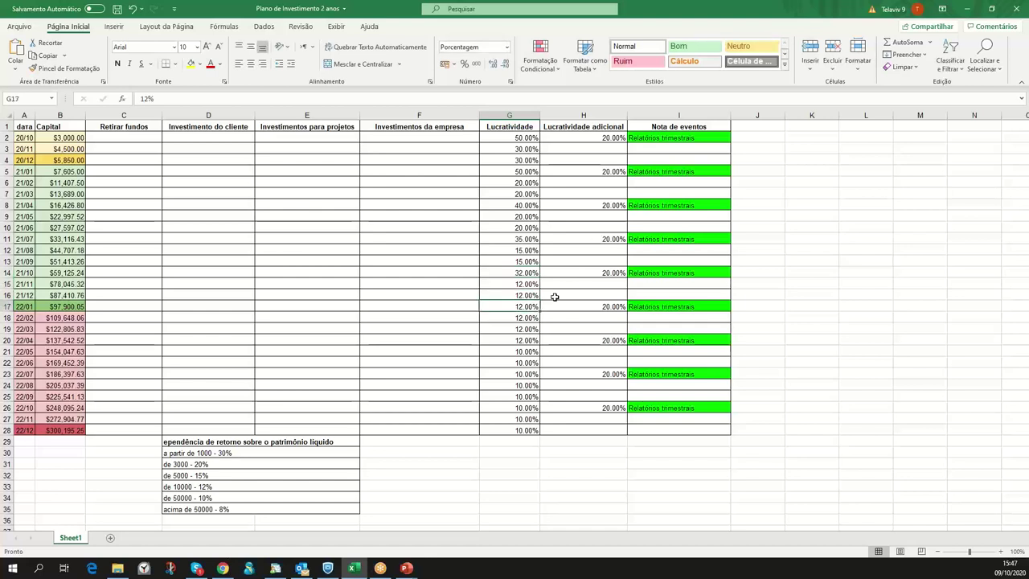
pyautogui.write('32')
pyautogui.press('Return')
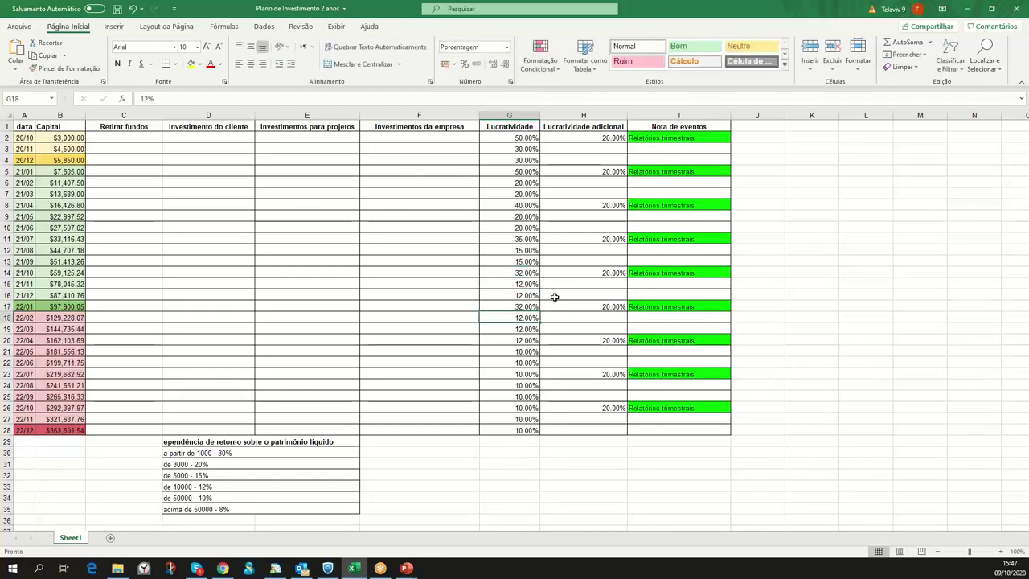
pyautogui.click(528, 341)
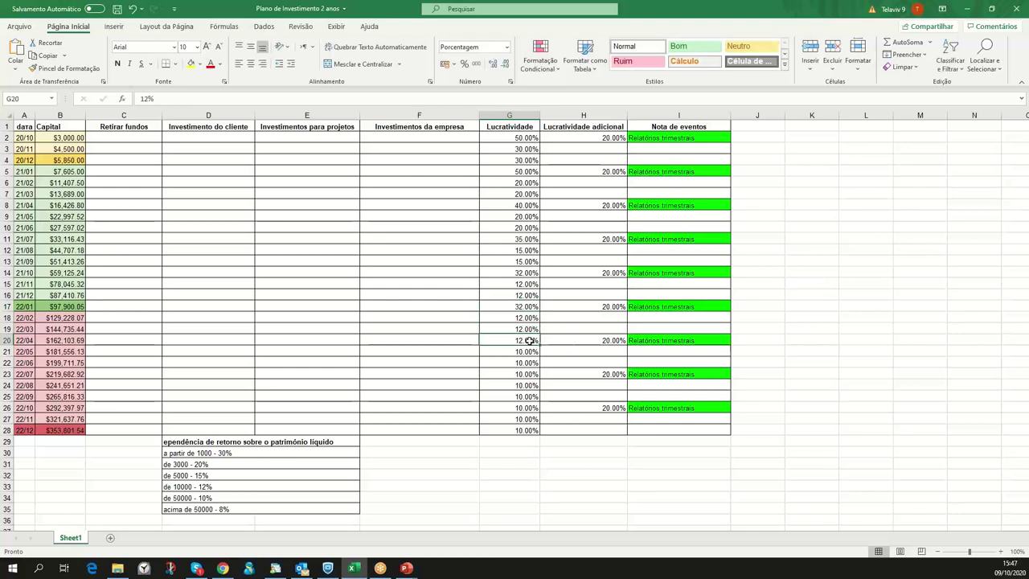
pyautogui.write('32')
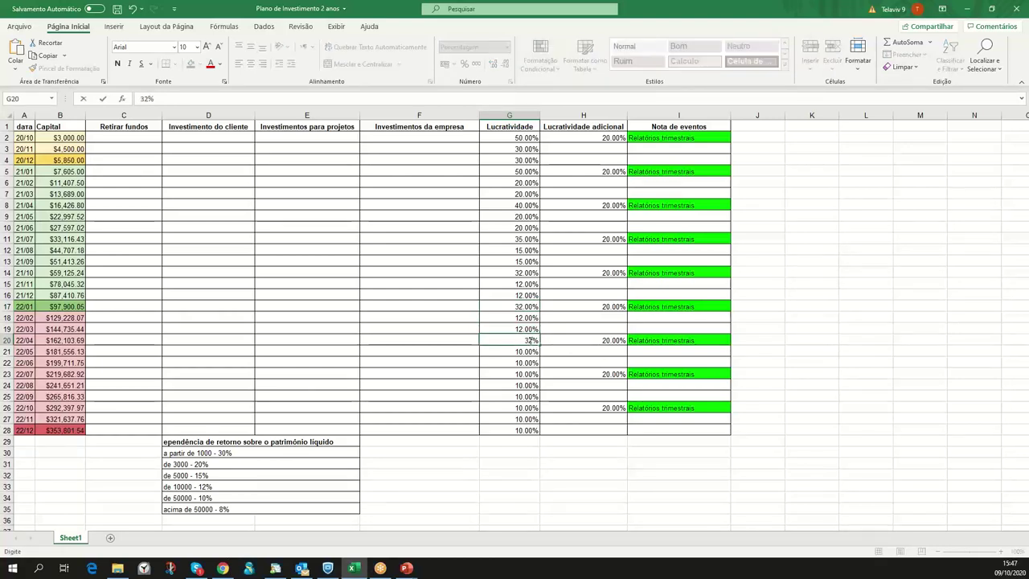
pyautogui.press('Return')
# Step: Set the Lucratividade for both 22/07 and 22/10 to 30%
pyautogui.click(530, 375)
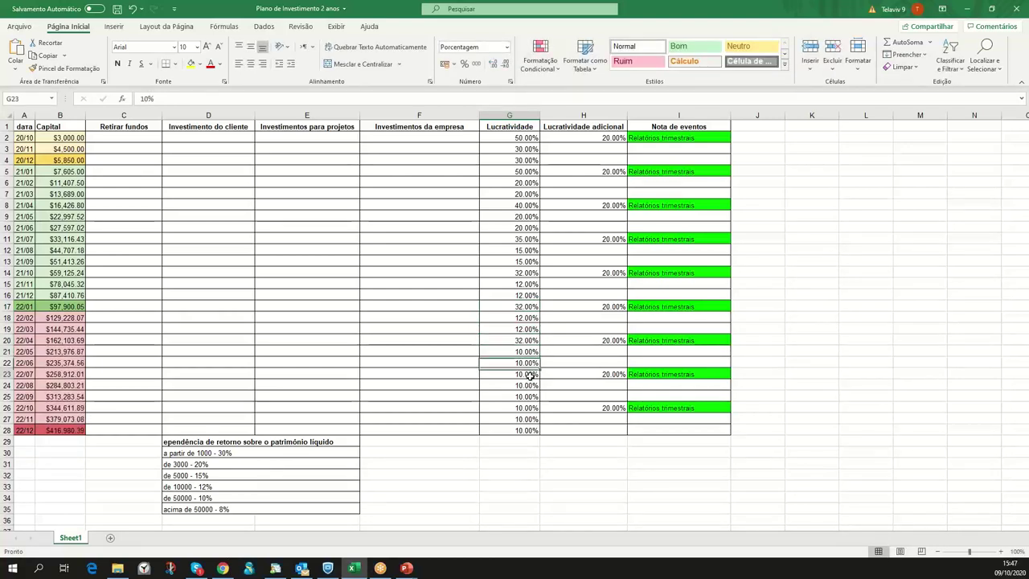
pyautogui.write('30')
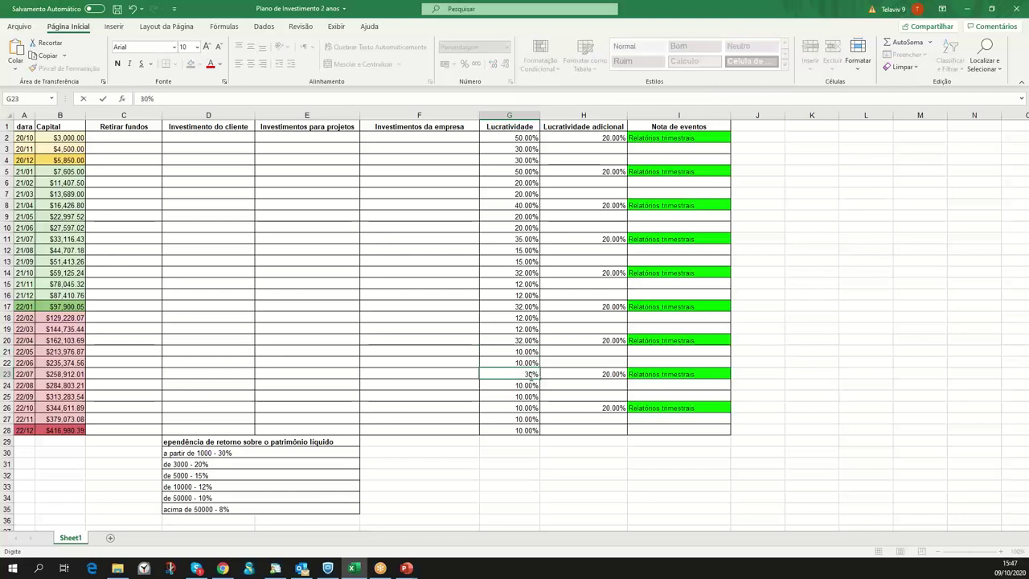
pyautogui.press('Return')
pyautogui.click(535, 408)
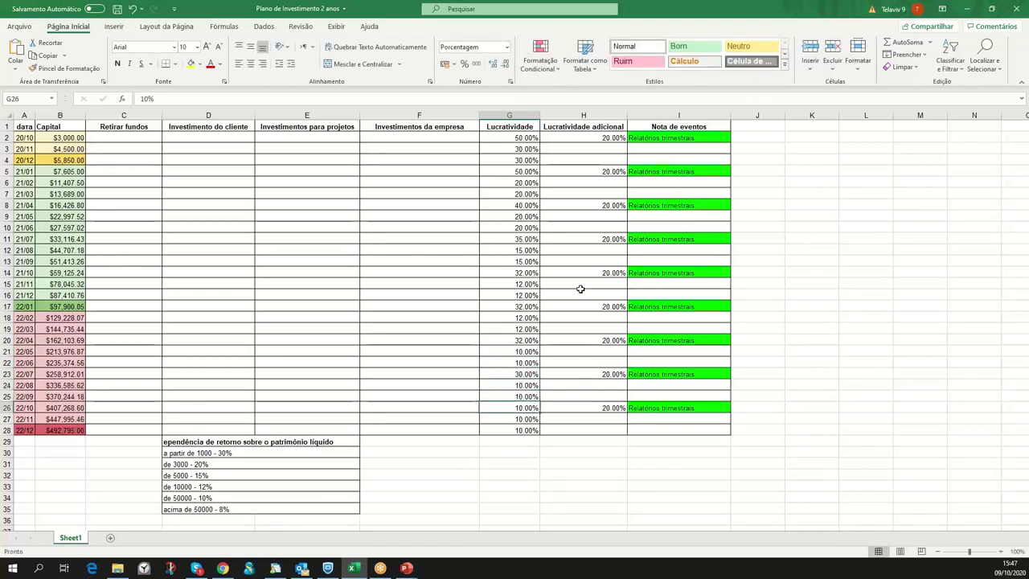
pyautogui.write('30')
pyautogui.press('Return')
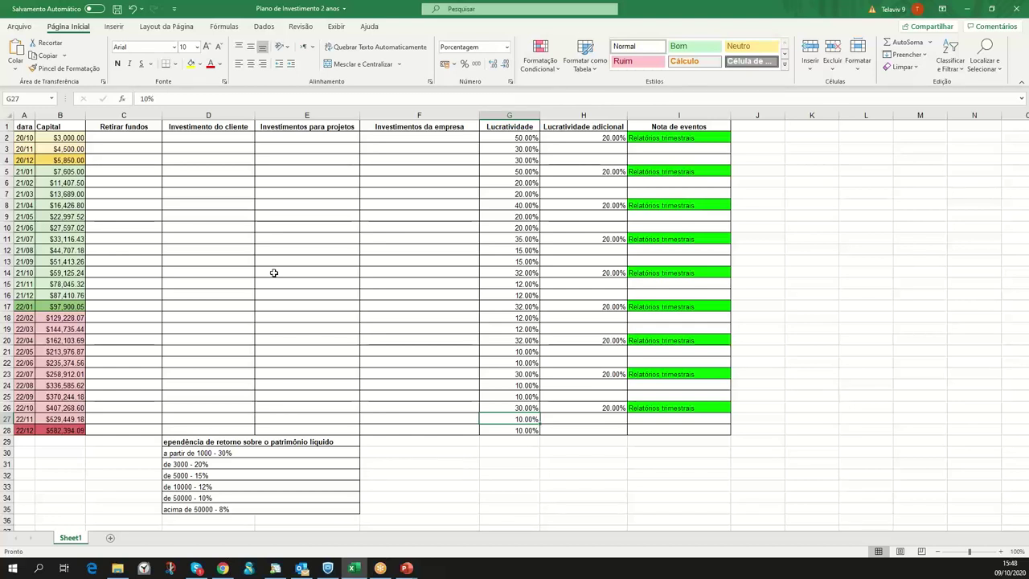
# Step: Review the Lucratividade adicional, Capital and Lucratividade entries for 20/10
pyautogui.click(574, 138)
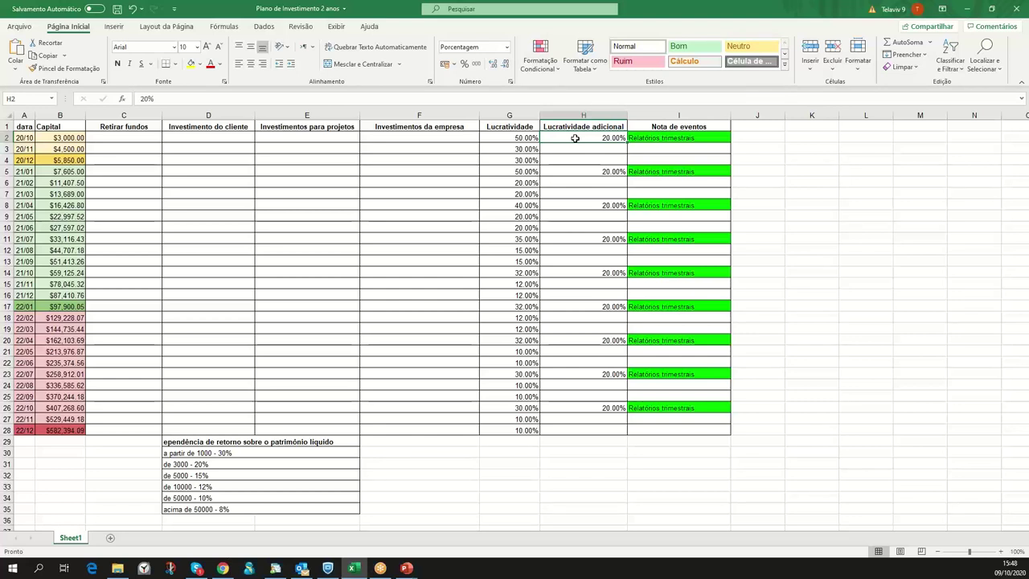
pyautogui.click(51, 139)
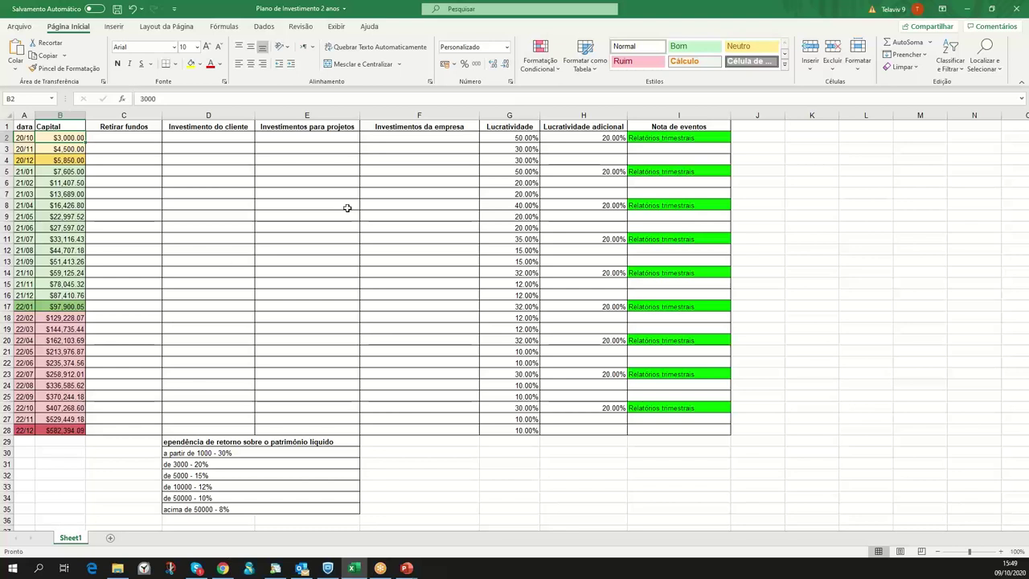
pyautogui.click(528, 135)
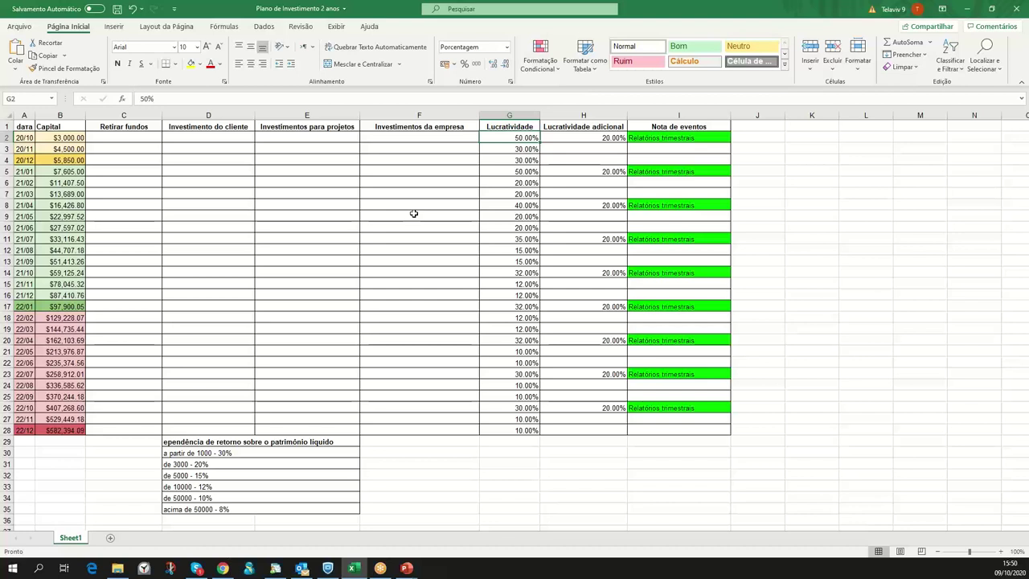
# Step: Try a Lucratividade adicional of 50% for 20/10, and set it back to 20%
pyautogui.click(569, 138)
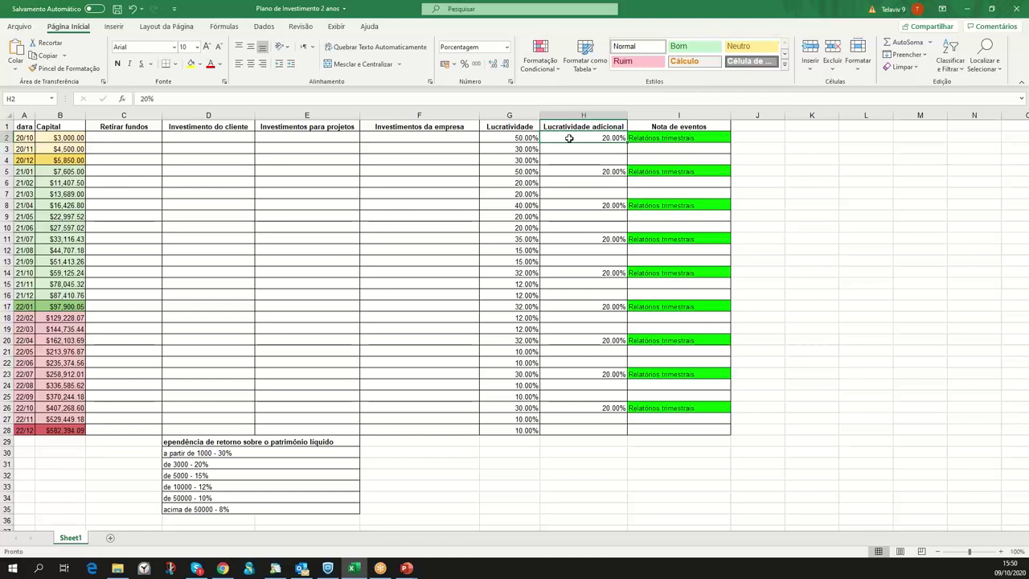
pyautogui.write('50')
pyautogui.press('Return')
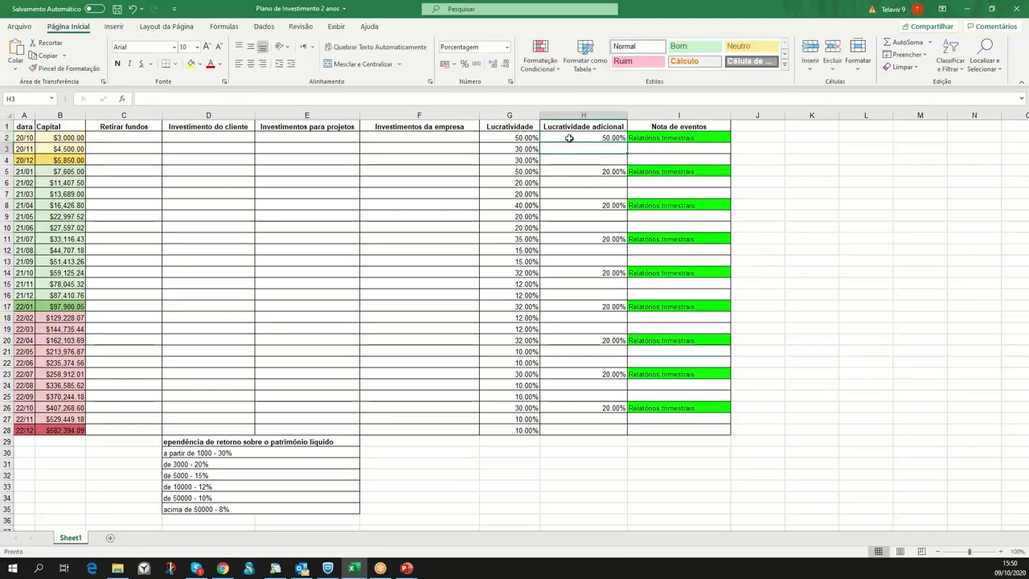
pyautogui.click(569, 138)
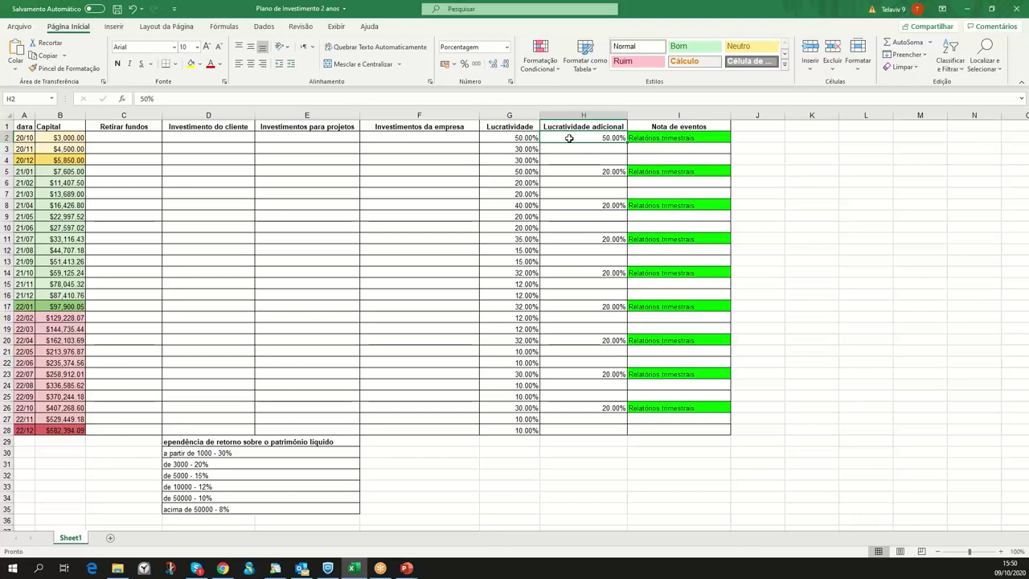
pyautogui.write('20%')
pyautogui.press('Return')
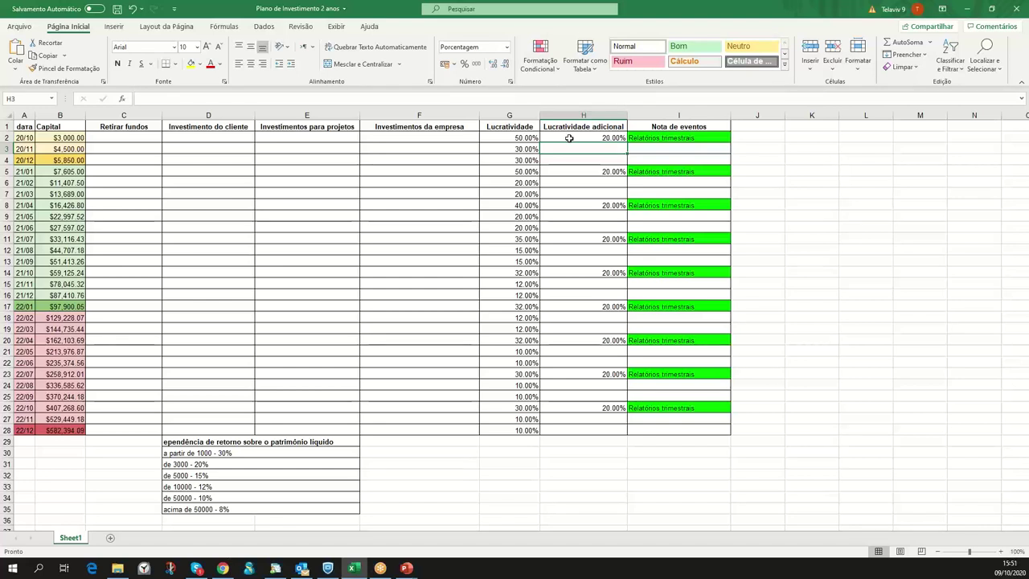
# Step: Compare the starting Capital at 20/10 with the projected Capital for 22/01 and 22/12
pyautogui.click(79, 139)
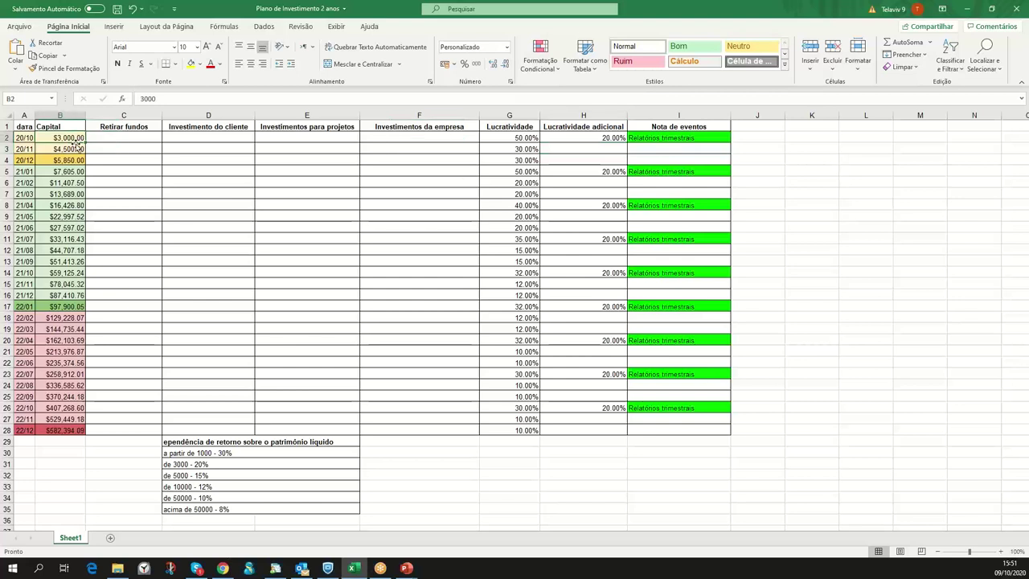
pyautogui.click(69, 307)
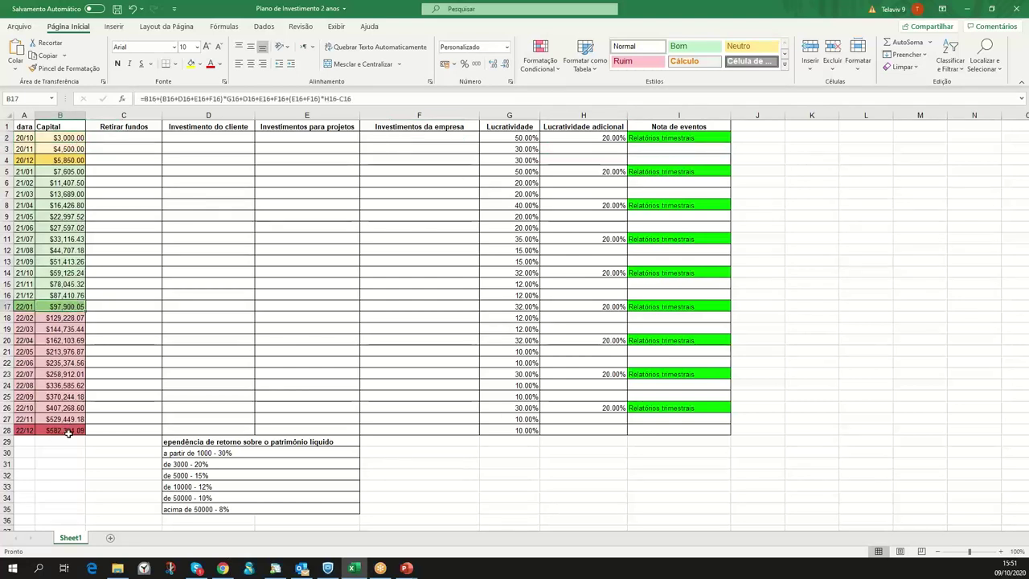
pyautogui.click(68, 430)
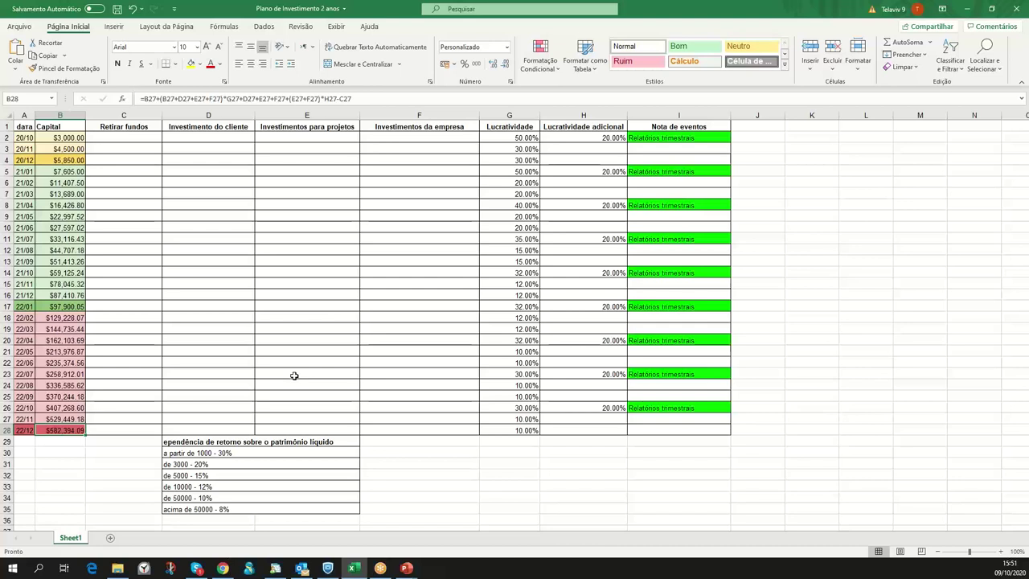
# Step: Set the Lucratividade for both 20/10 and 21/01 to 30%
pyautogui.click(527, 138)
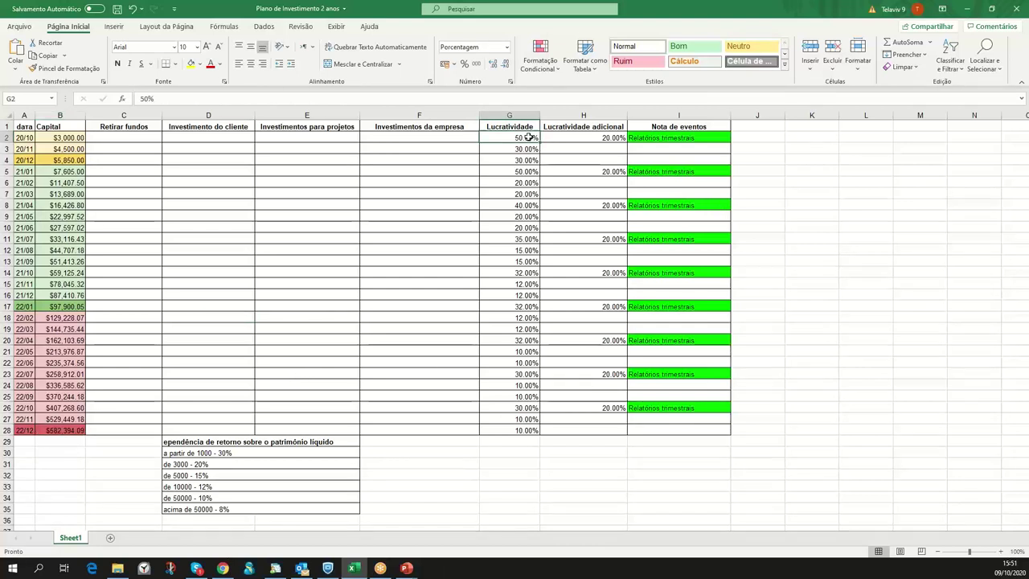
pyautogui.write('30')
pyautogui.press('Return')
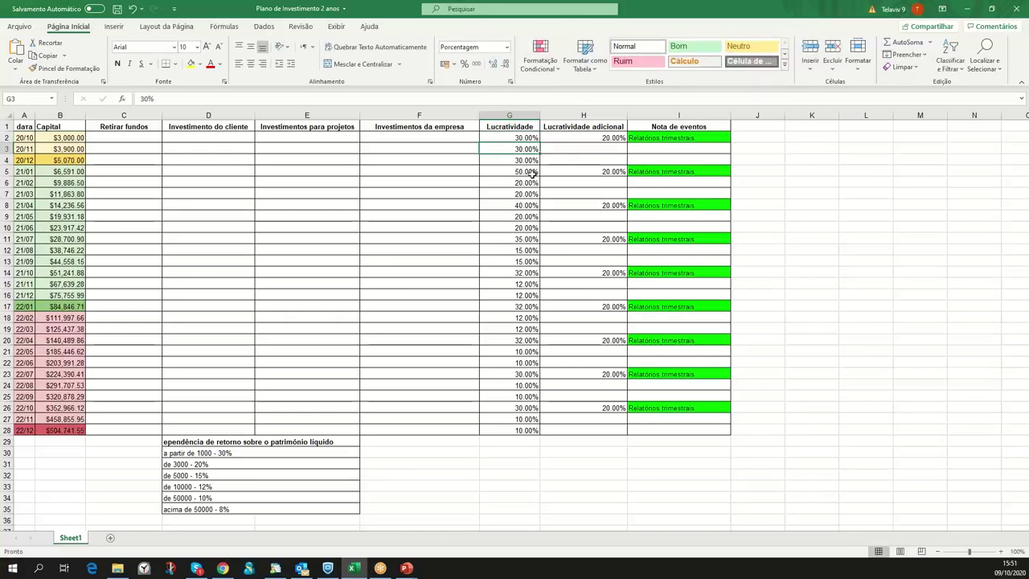
pyautogui.click(532, 173)
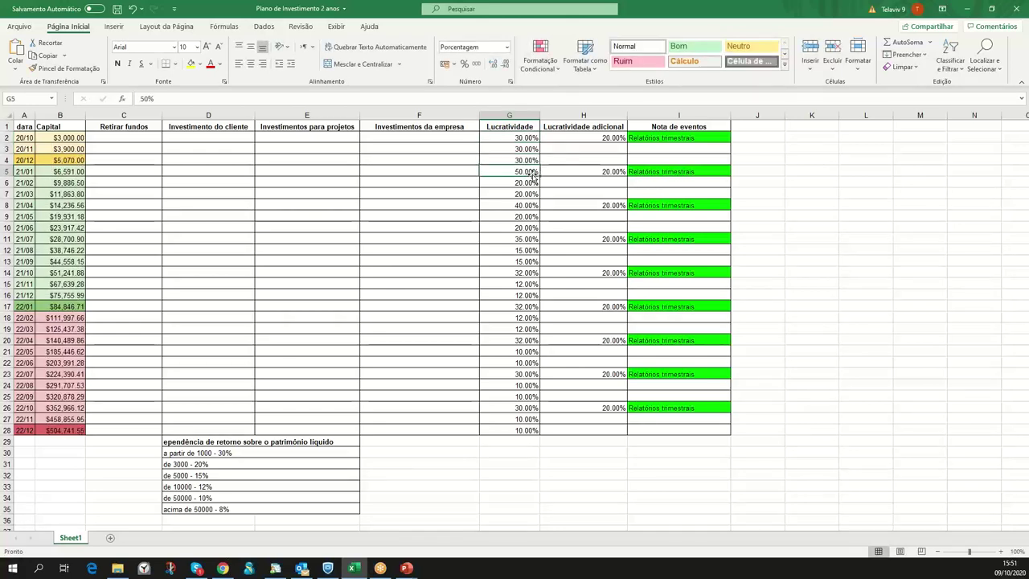
pyautogui.write('30')
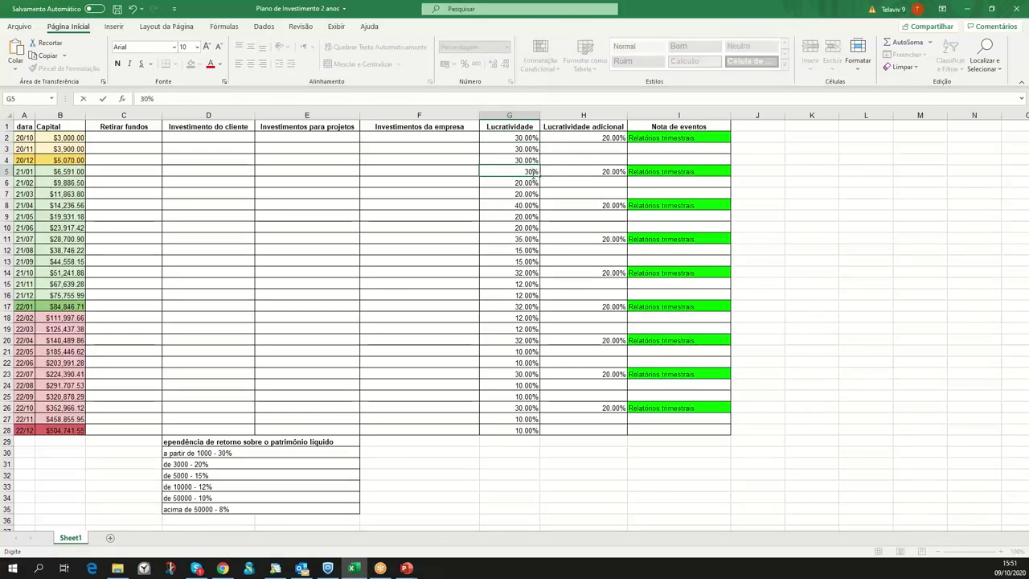
pyautogui.press('Return')
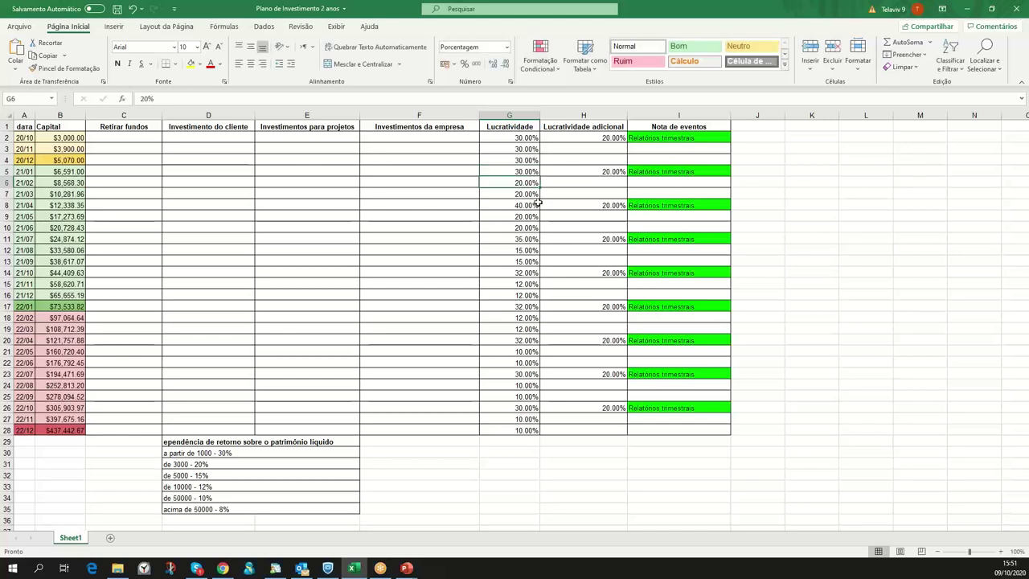
pyautogui.click(527, 205)
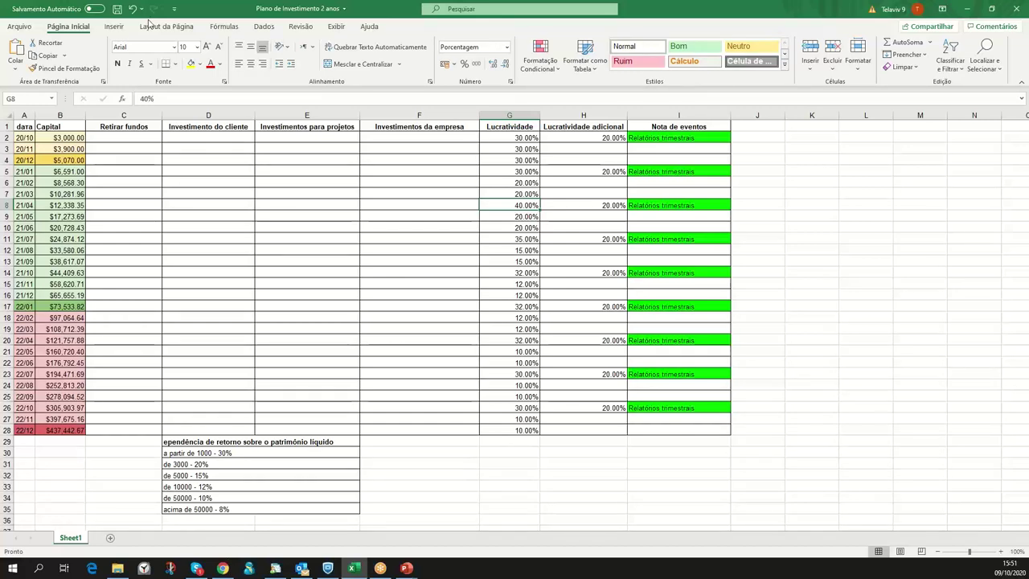
pyautogui.moveTo(969, 553); pyautogui.dragTo(976, 554)
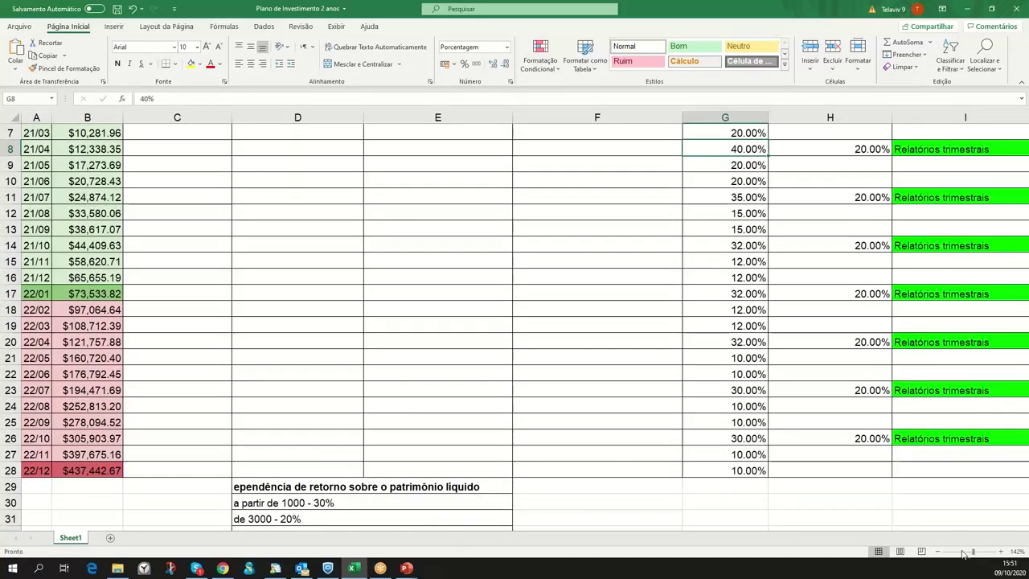
pyautogui.click(971, 554)
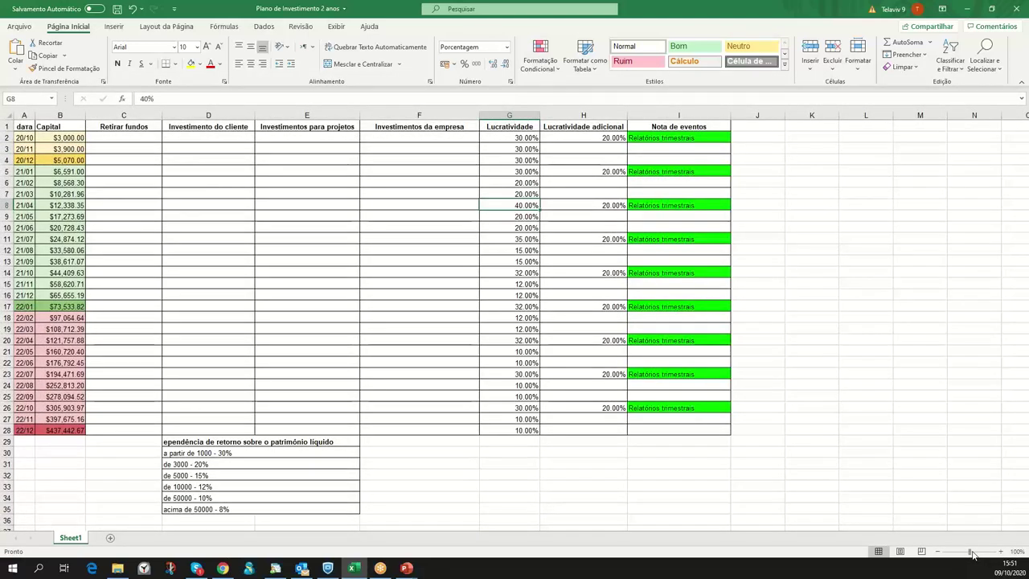
pyautogui.press('Right')
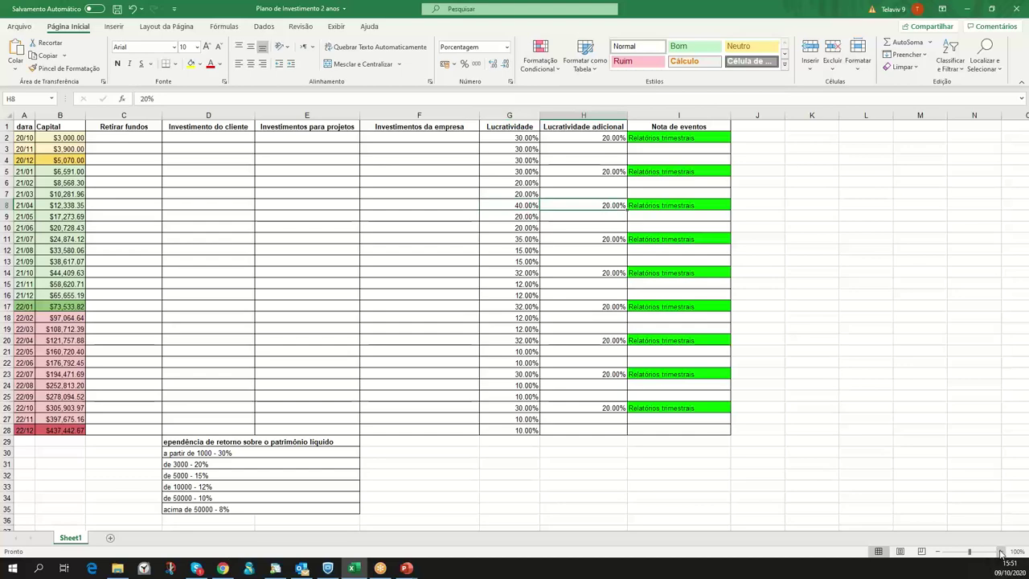
# Step: Enlarge the sheet to 130% zoom with the plan table in view from 20/10 to 22/12
pyautogui.click(1001, 552)
pyautogui.click(1001, 551)
pyautogui.click(1001, 551)
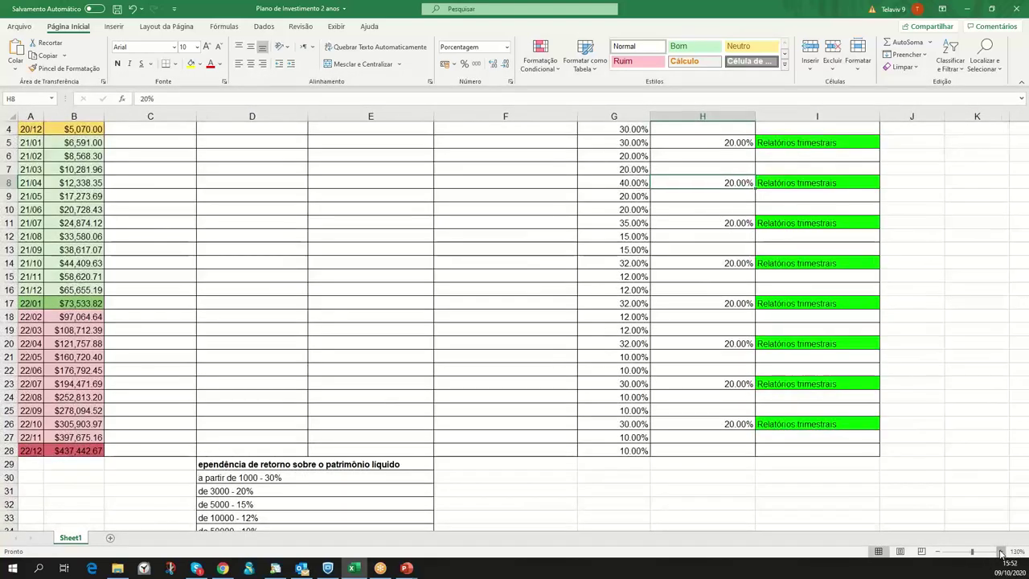
pyautogui.click(1001, 551)
pyautogui.click(1001, 552)
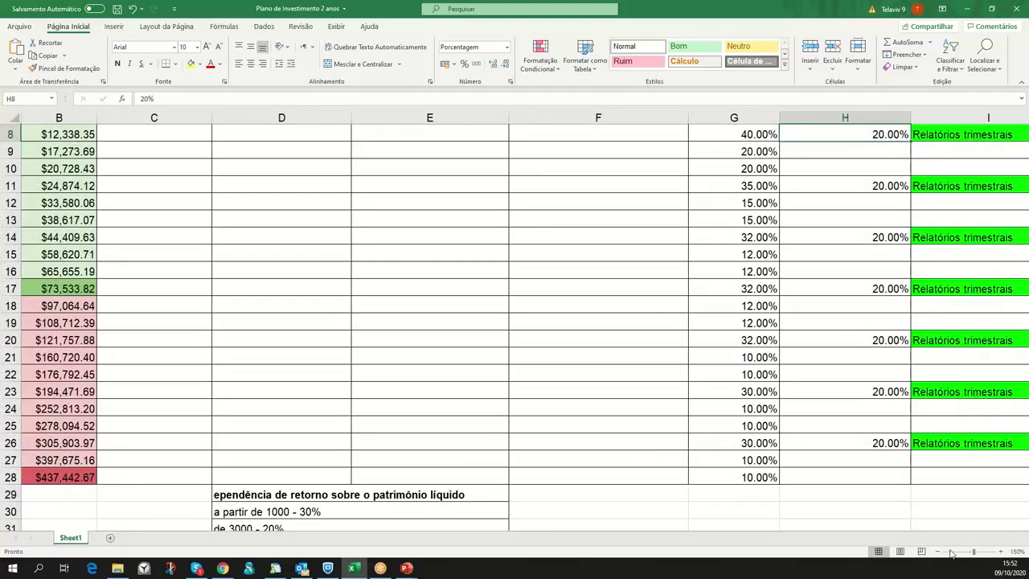
pyautogui.click(940, 553)
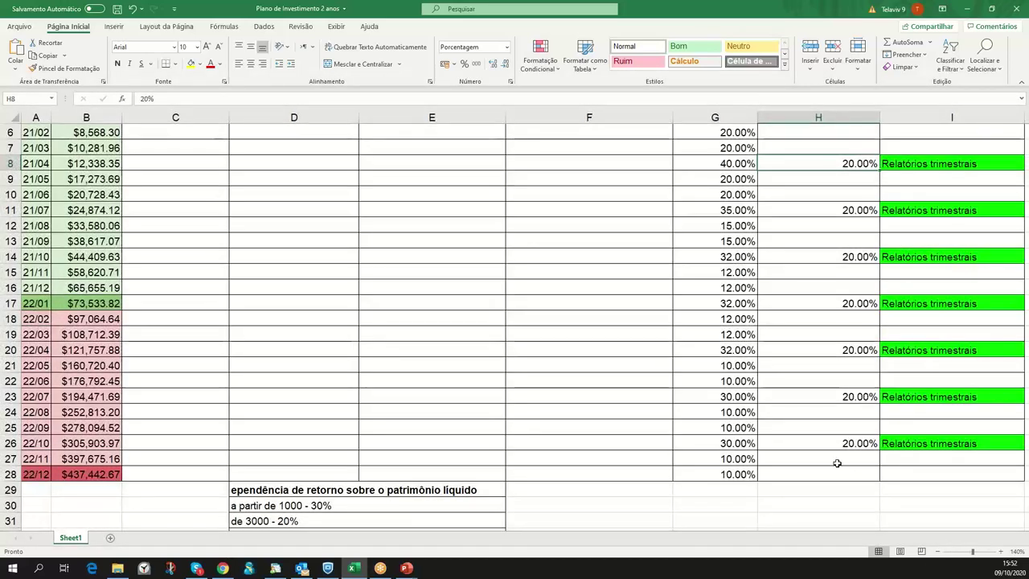
pyautogui.scroll(2, 837, 463)
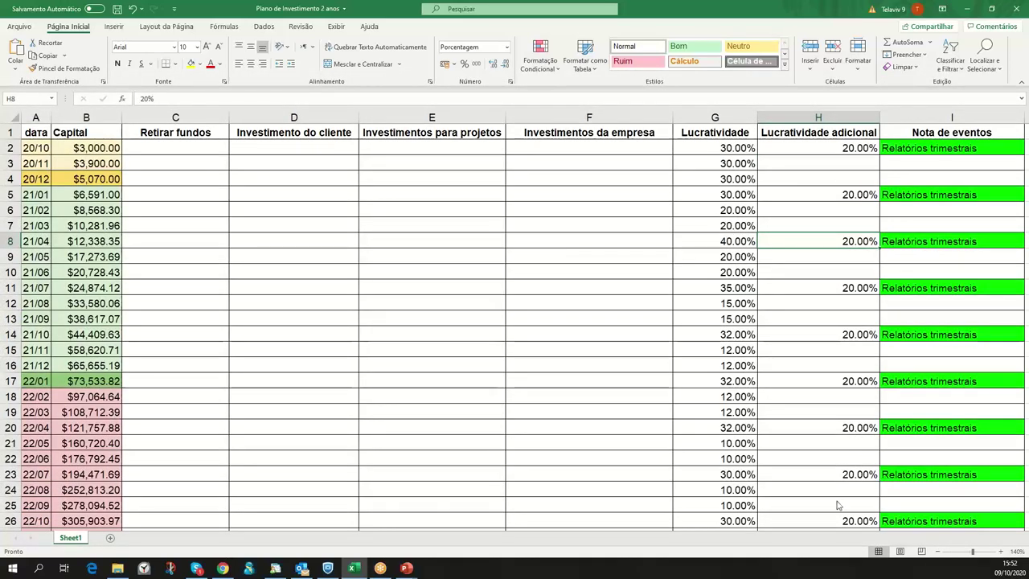
pyautogui.click(939, 552)
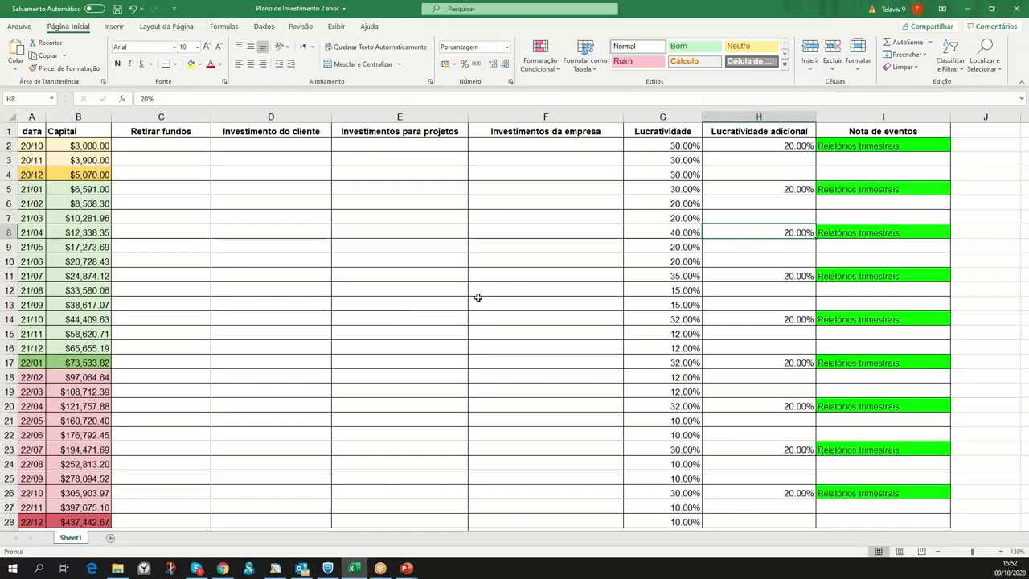
# Step: Set the Lucratividade to 20% for 21/04 and to 15% for 21/07
pyautogui.click(690, 232)
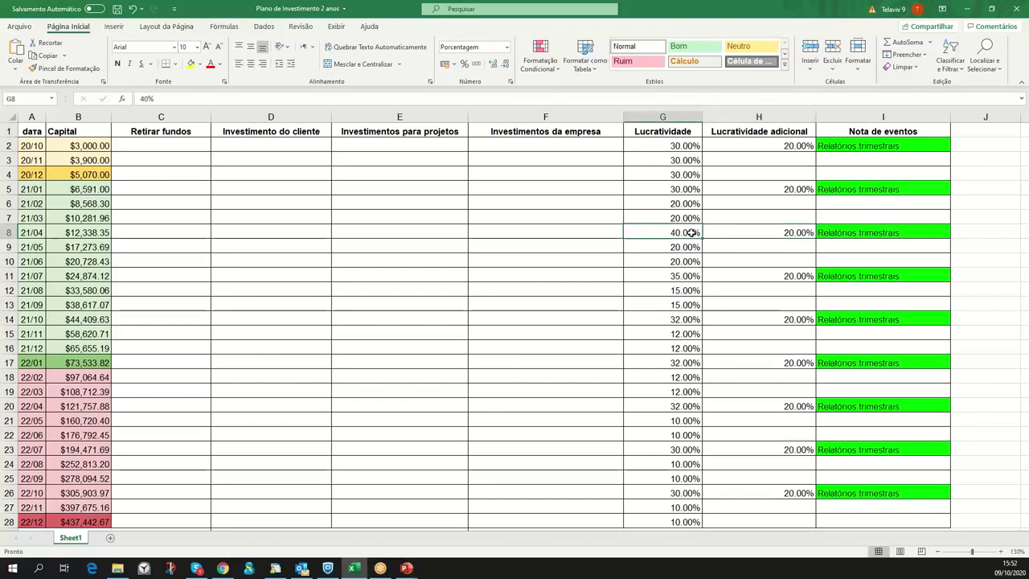
pyautogui.write('20')
pyautogui.press('Return')
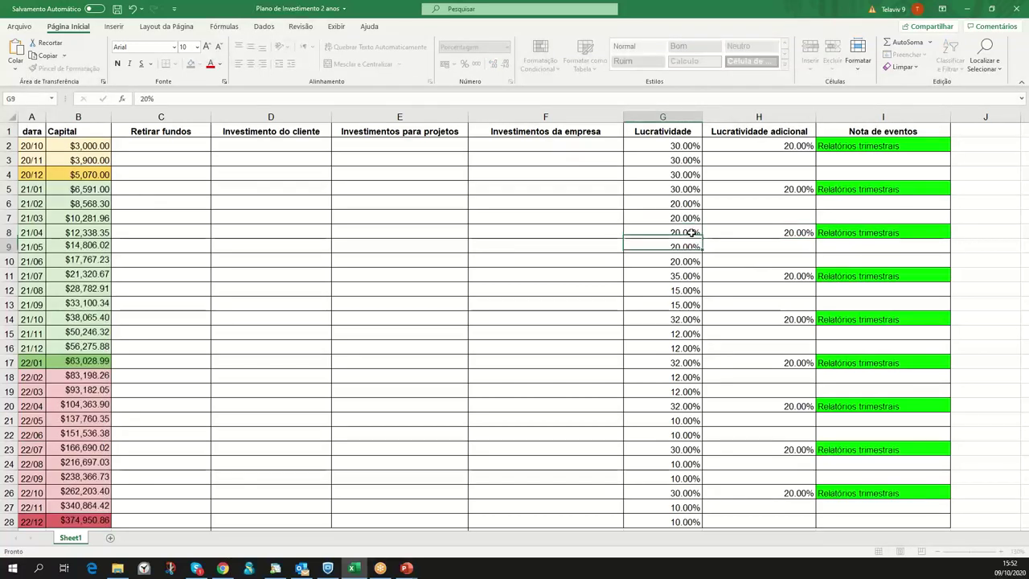
pyautogui.click(677, 276)
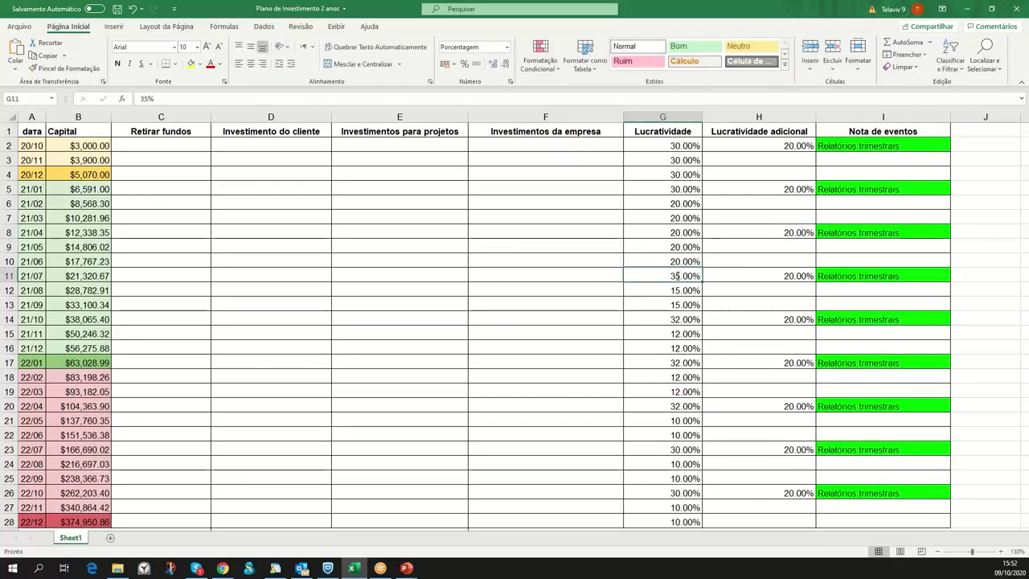
pyautogui.write('15')
pyautogui.press('Return')
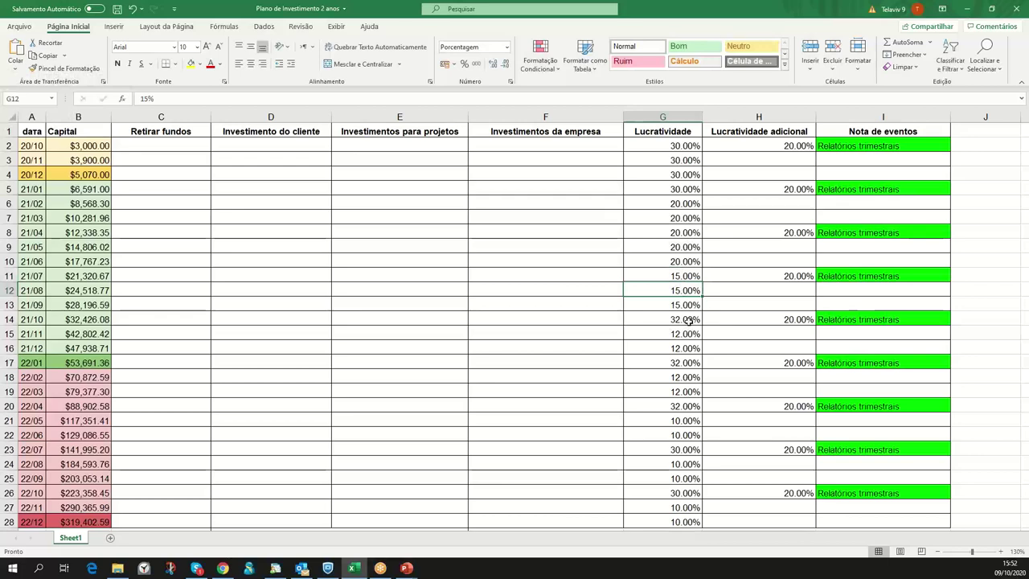
# Step: Set the Lucratividade for 21/10, 22/01 and 22/04 to 12% each
pyautogui.click(689, 320)
pyautogui.write('12')
pyautogui.press('Return')
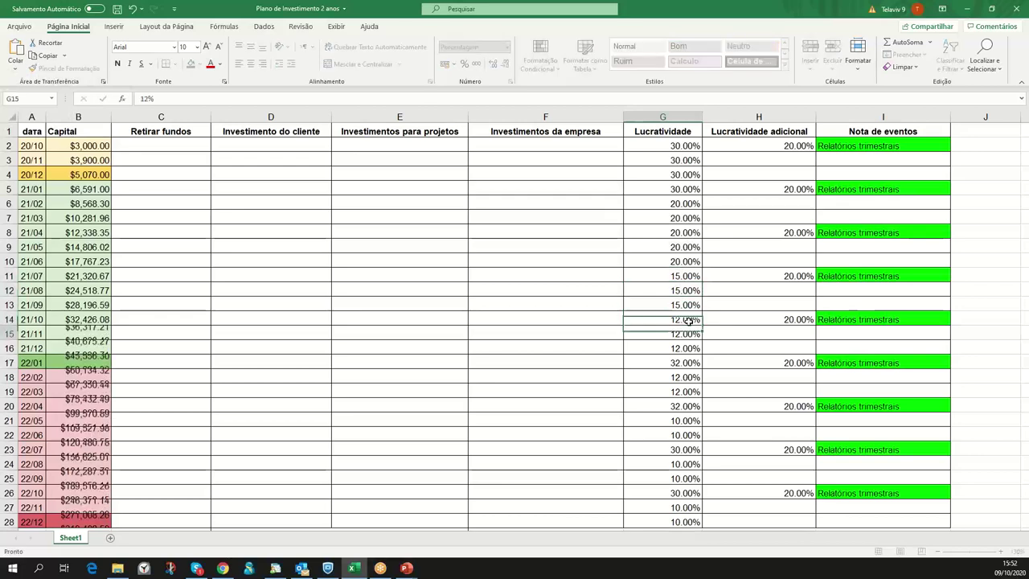
pyautogui.click(693, 363)
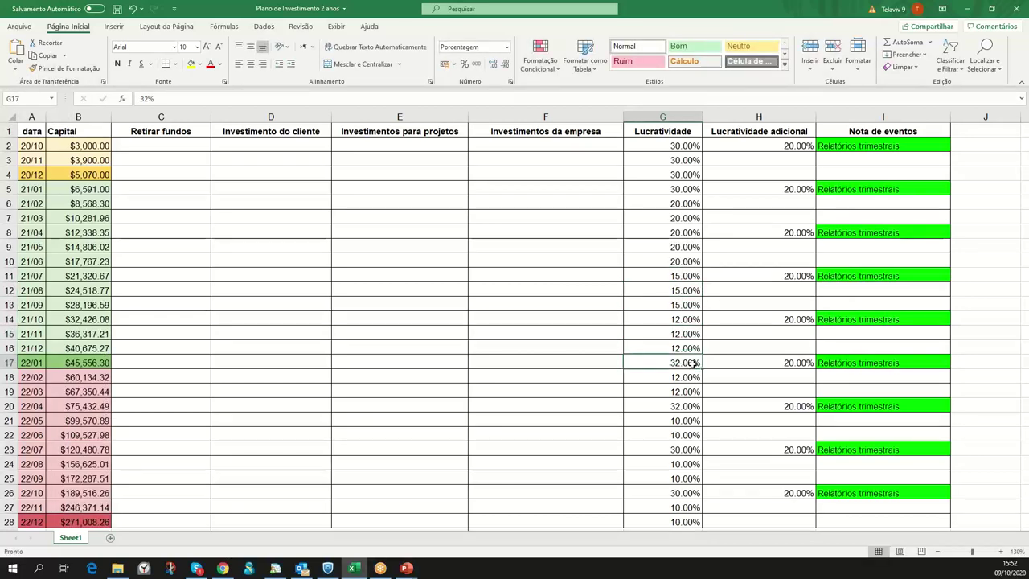
pyautogui.write('12')
pyautogui.press('Return')
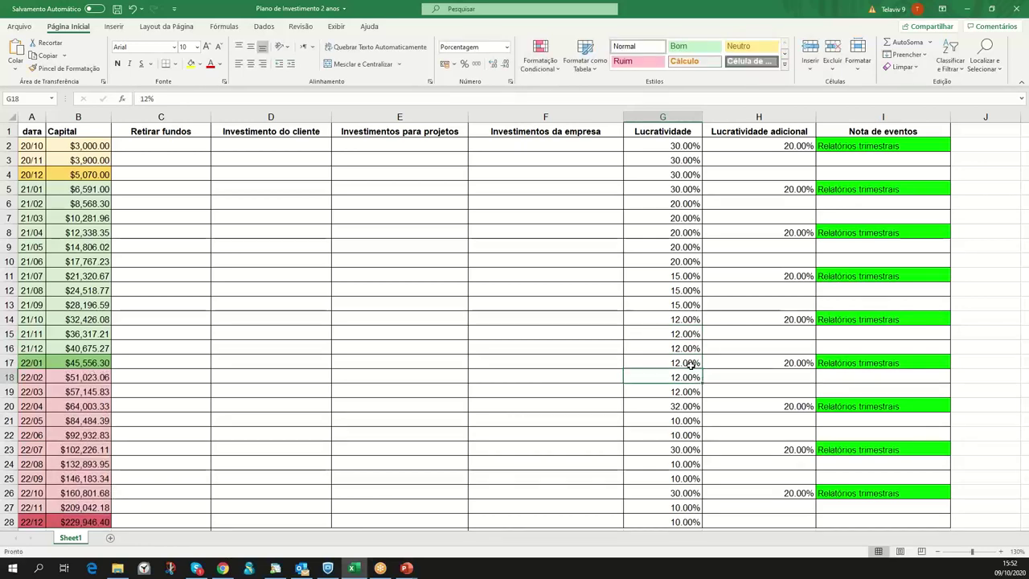
pyautogui.click(690, 407)
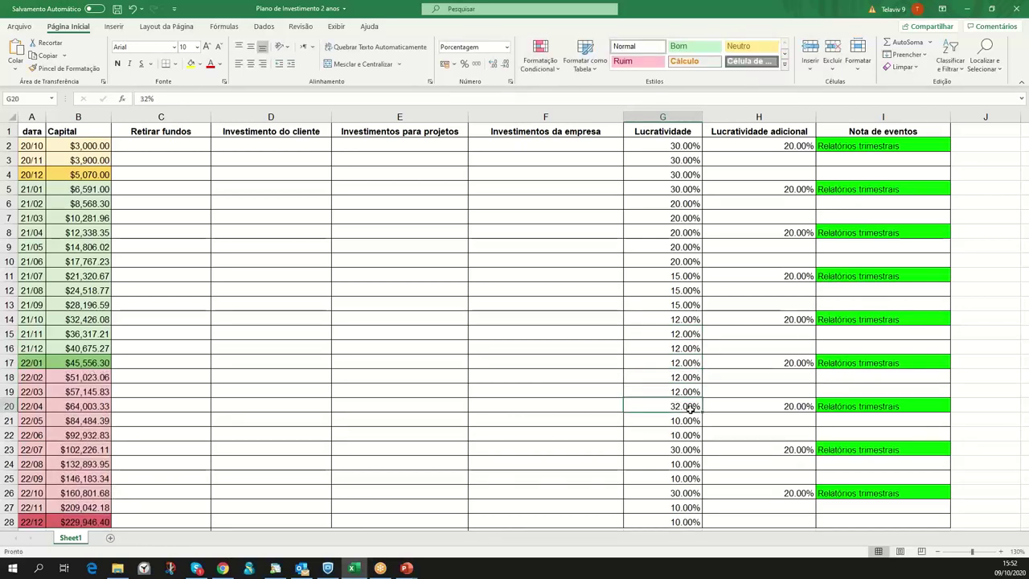
pyautogui.write('12')
pyautogui.press('Return')
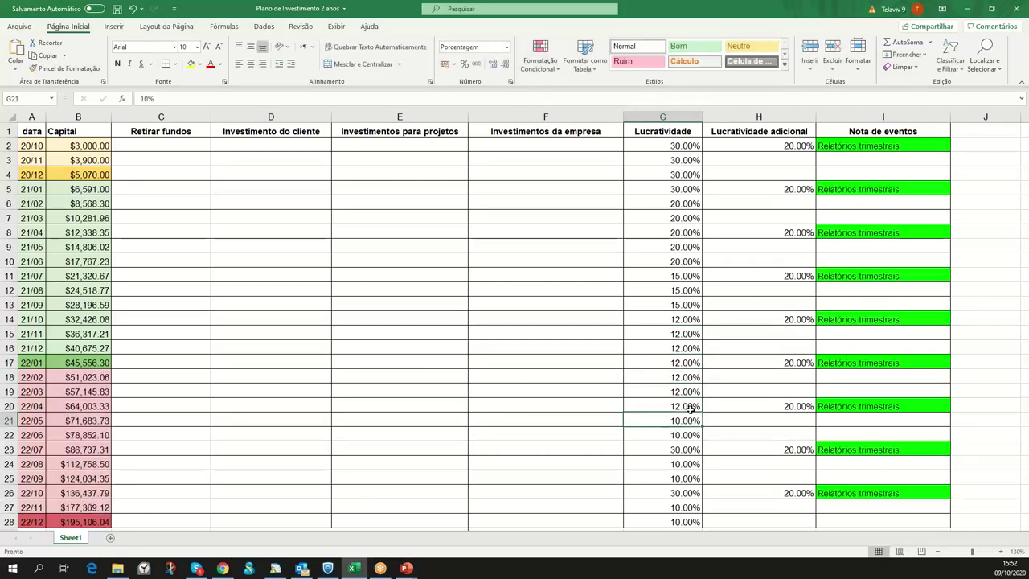
# Step: Set the Lucratividade for 22/07 and 22/10 to 10% each
pyautogui.click(696, 449)
pyautogui.write('10')
pyautogui.press('Return')
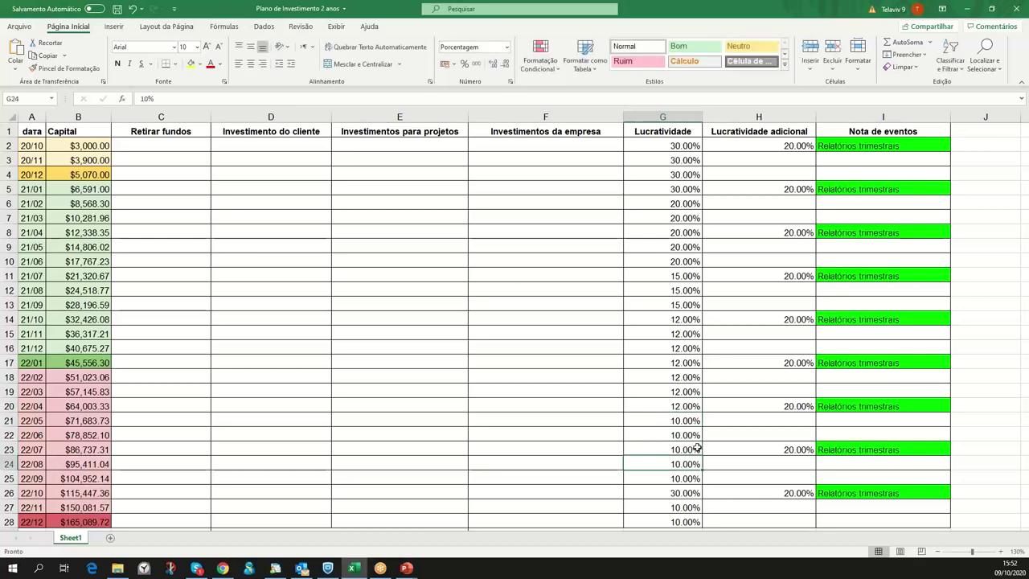
pyautogui.click(688, 493)
pyautogui.write('10')
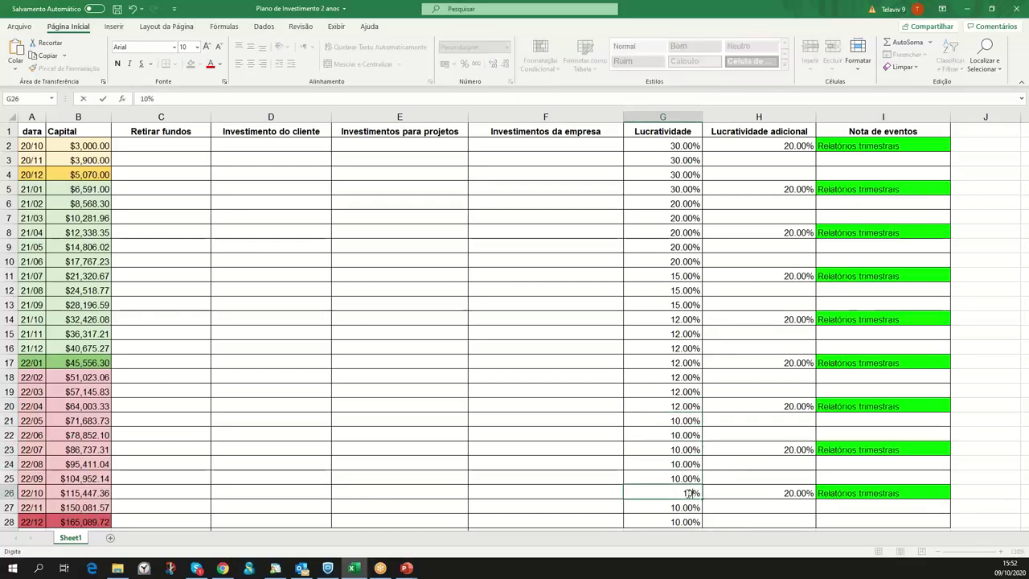
pyautogui.press('Return')
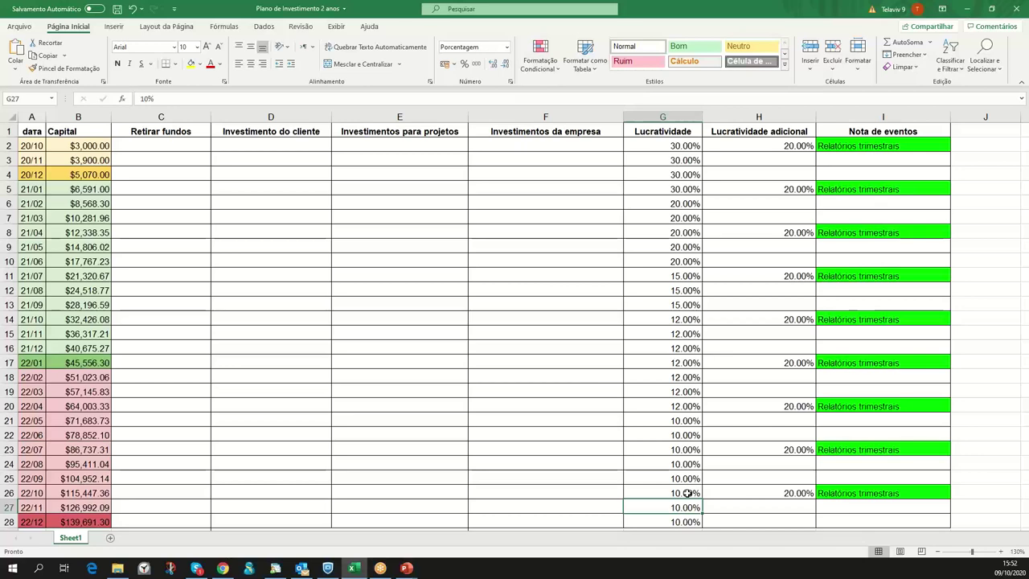
# Step: Try starting Capital values of 10,000 and 15,000 for 20/10
pyautogui.scroll(-2, 687, 493)
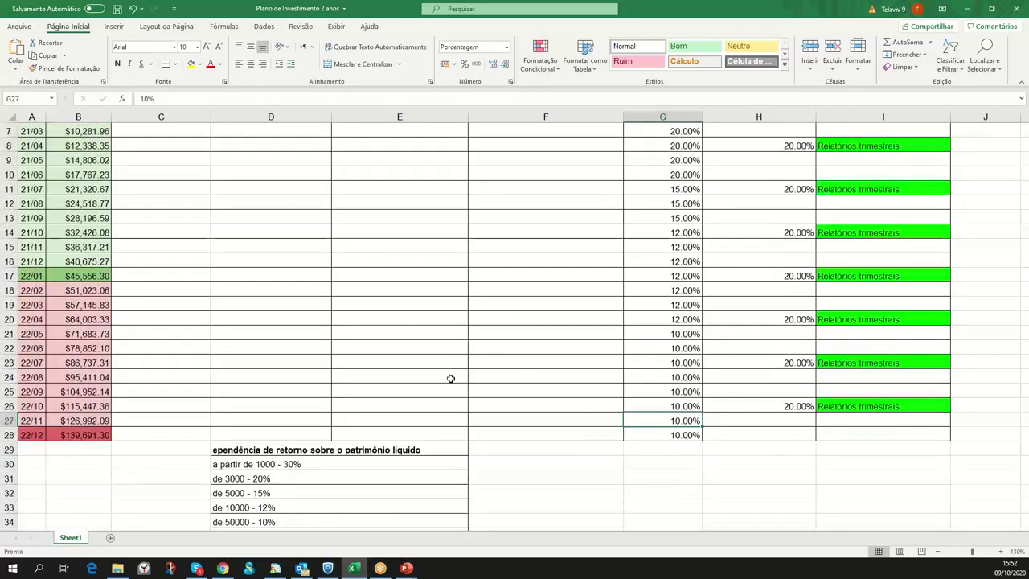
pyautogui.scroll(2, 416, 378)
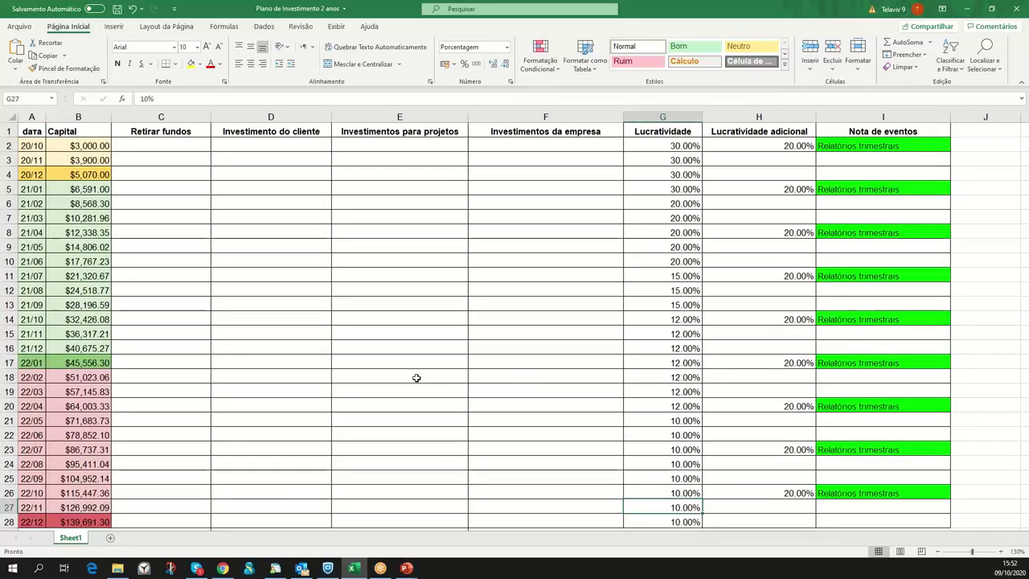
pyautogui.click(103, 146)
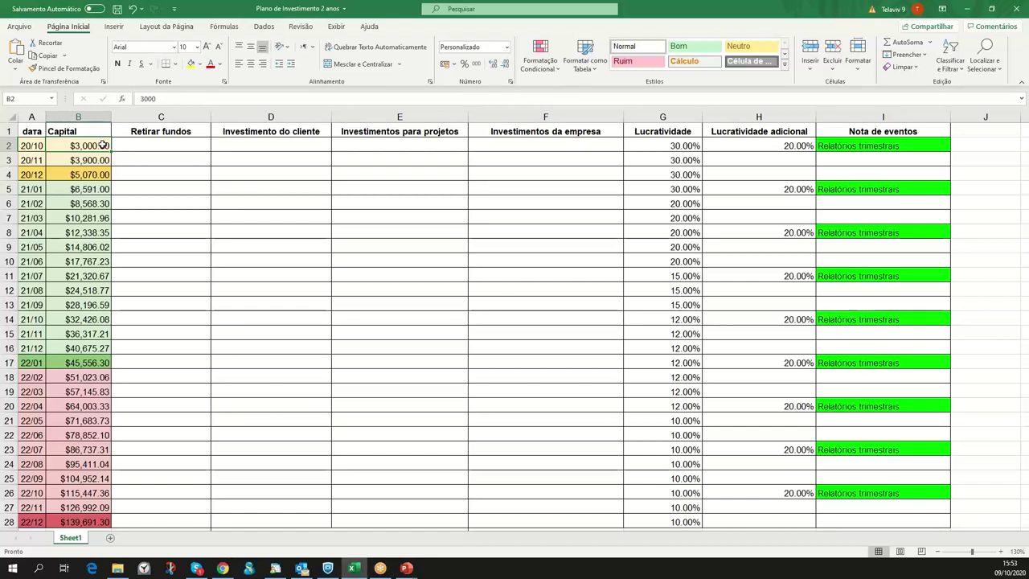
pyautogui.write('10')
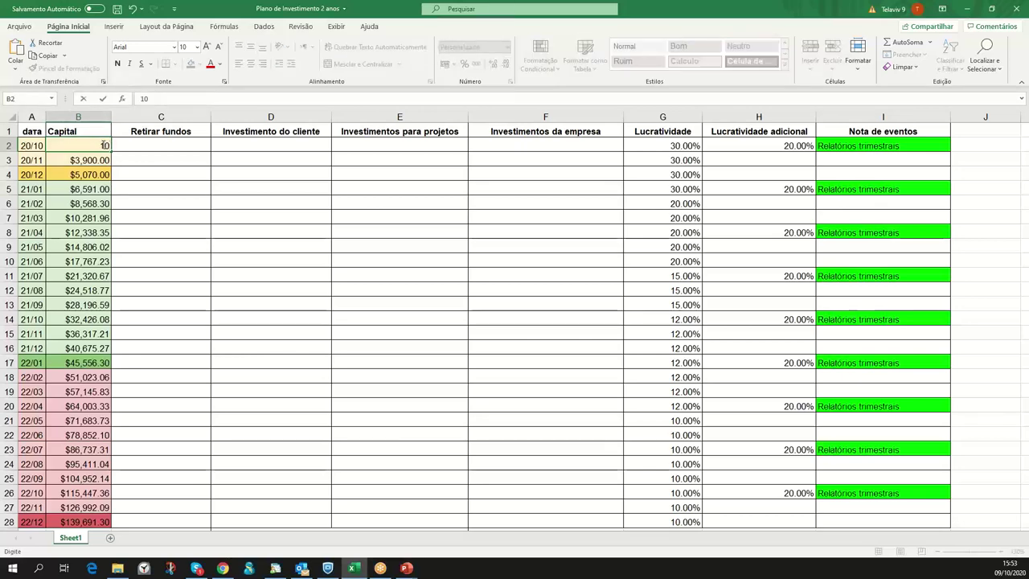
pyautogui.write(',000')
pyautogui.press('Return')
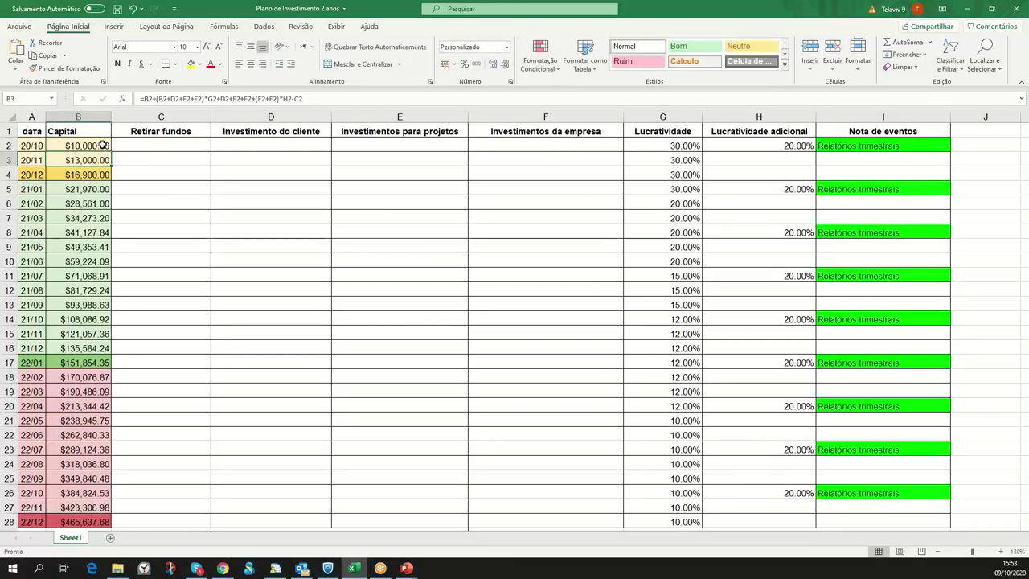
pyautogui.click(103, 145)
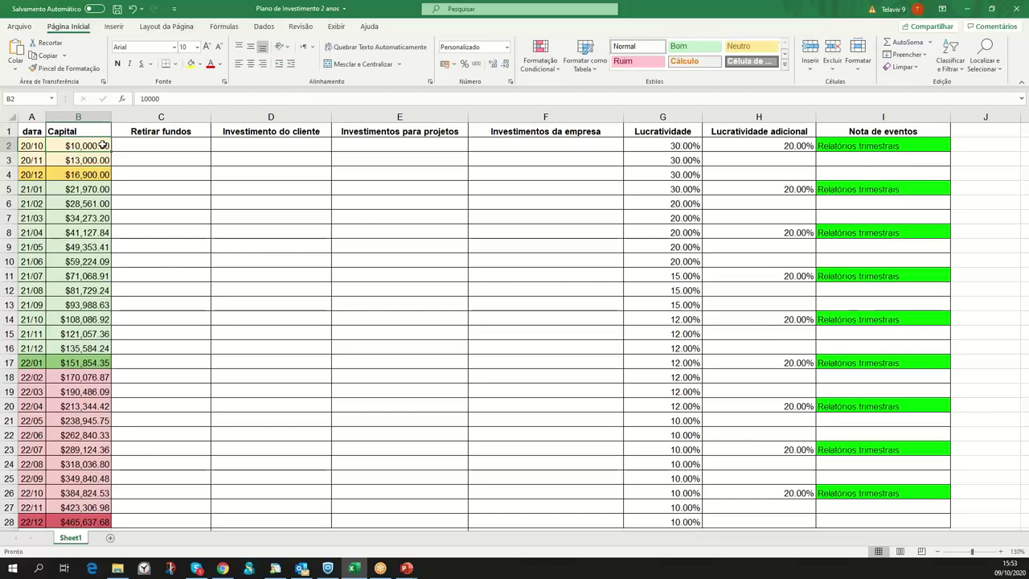
pyautogui.write('15000')
pyautogui.press('Return')
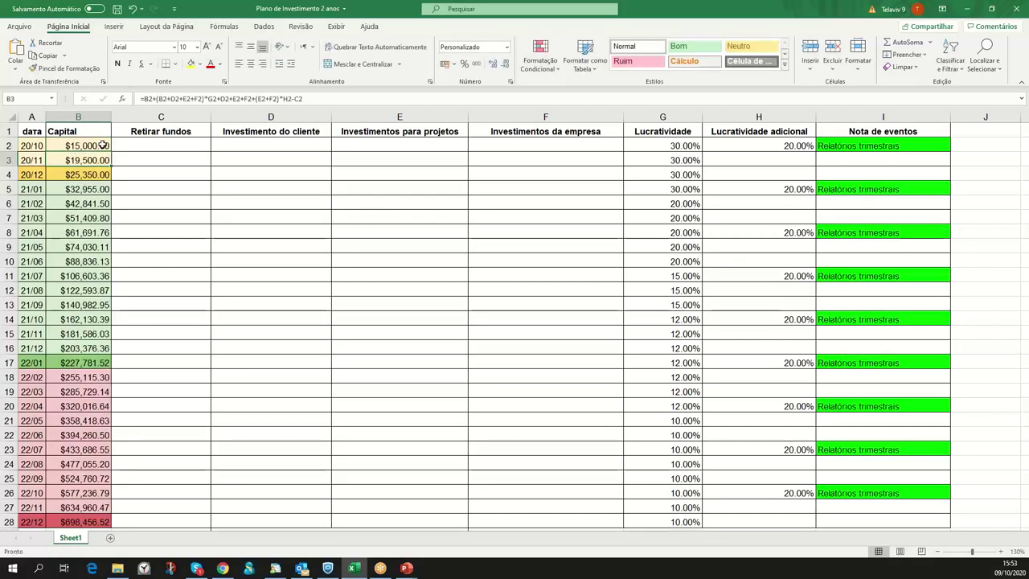
# Step: Try a starting Capital of 35,000 for 20/10
pyautogui.click(103, 145)
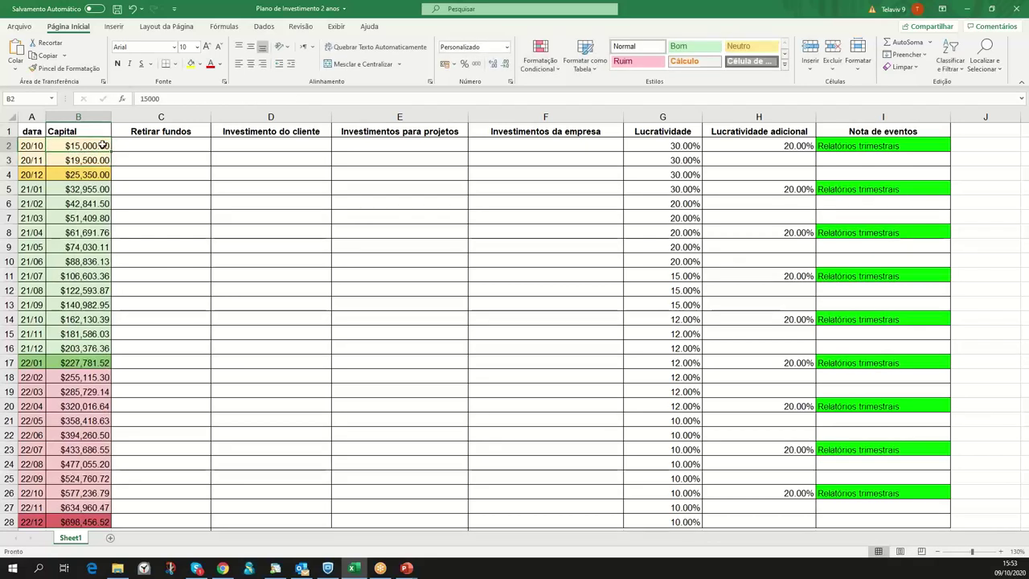
pyautogui.write('350000')
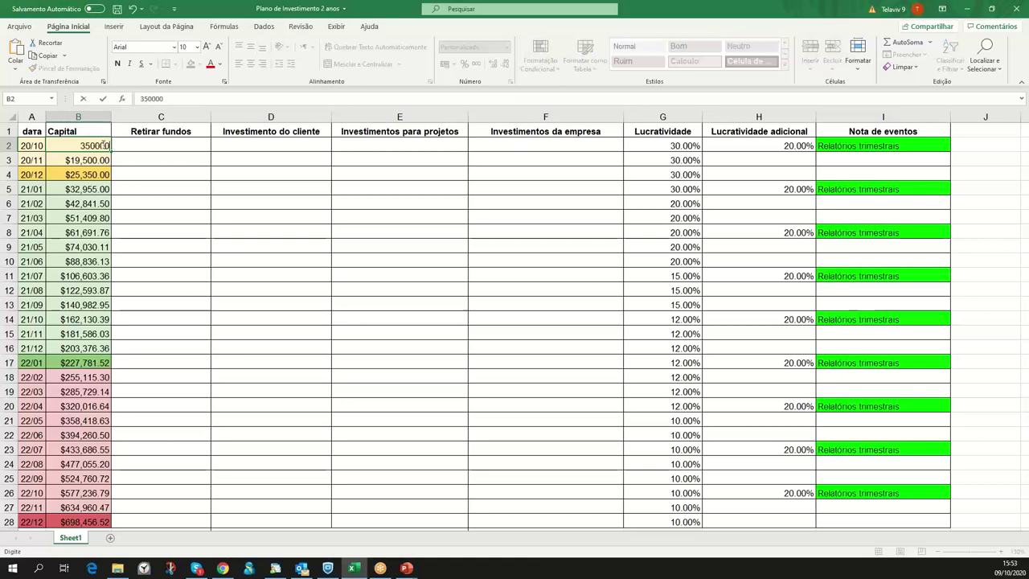
pyautogui.press('BackSpace')
pyautogui.press('Return')
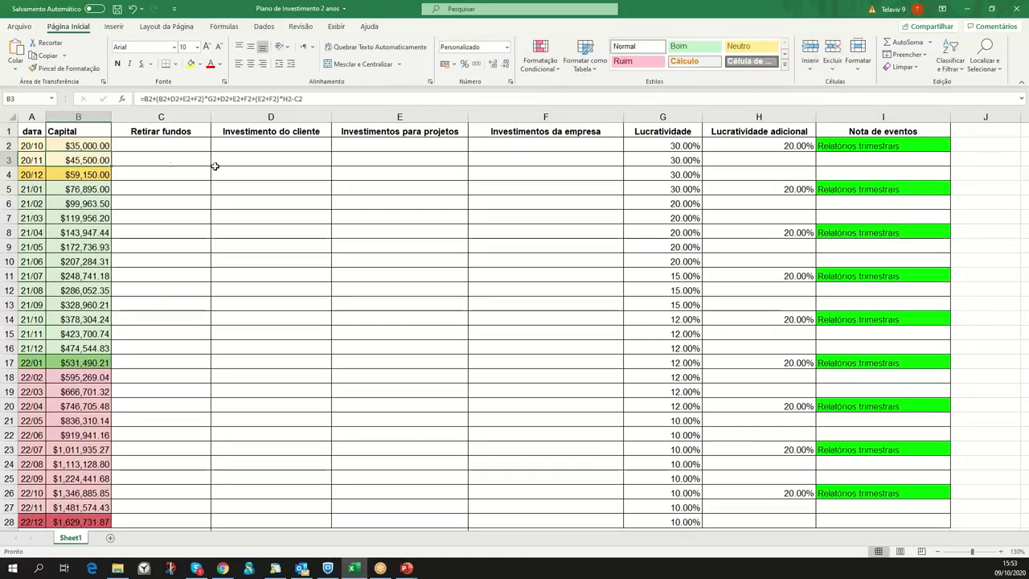
# Step: Set the starting Capital for 20/10 to 50,000
pyautogui.click(98, 146)
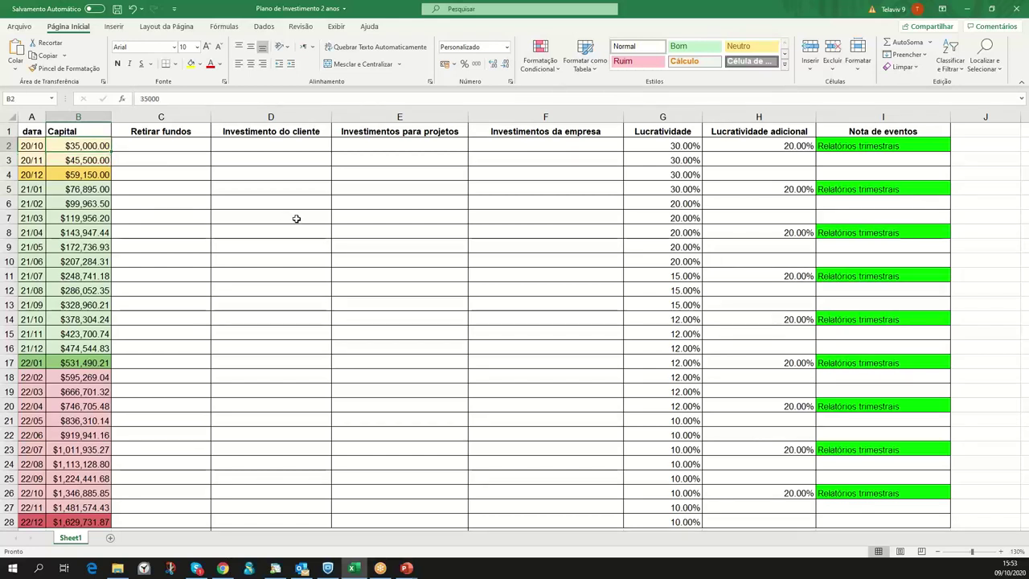
pyautogui.write('50')
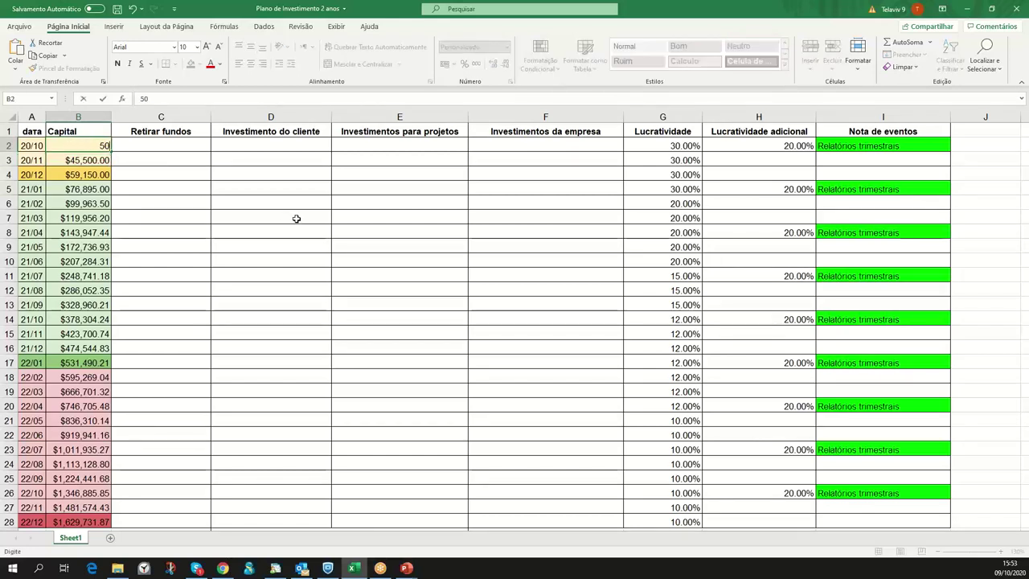
pyautogui.write('000')
pyautogui.press('Return')
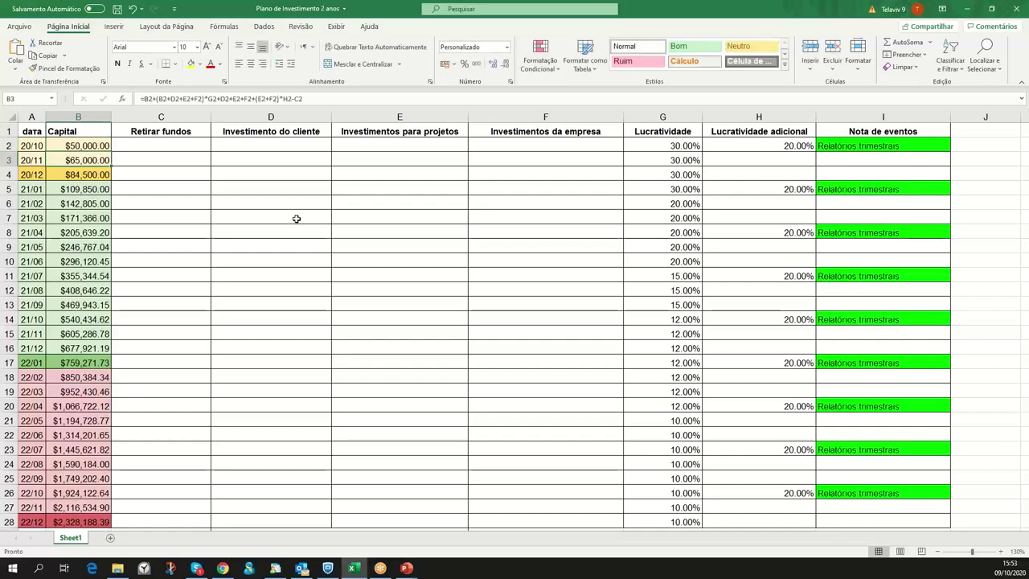
# Step: Set the Lucratividade for 20/10 and 21/01 to 50% each
pyautogui.scroll(-1, 289, 258)
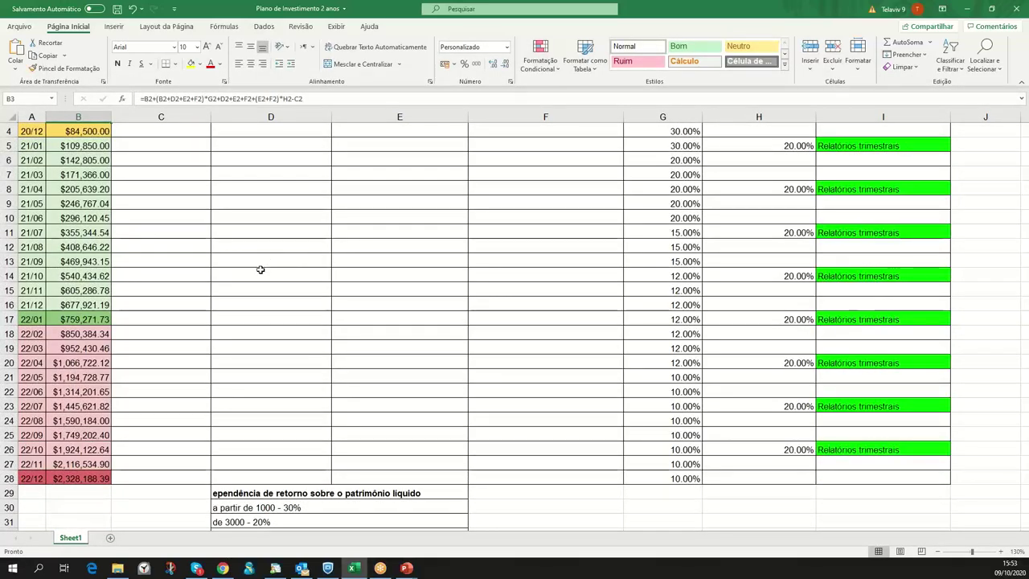
pyautogui.scroll(1, 245, 336)
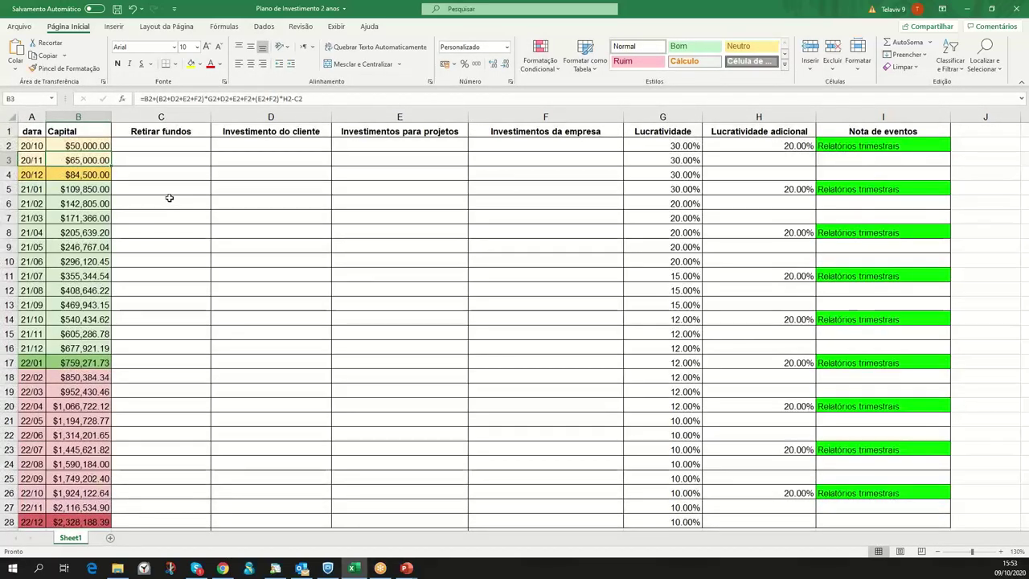
pyautogui.click(675, 145)
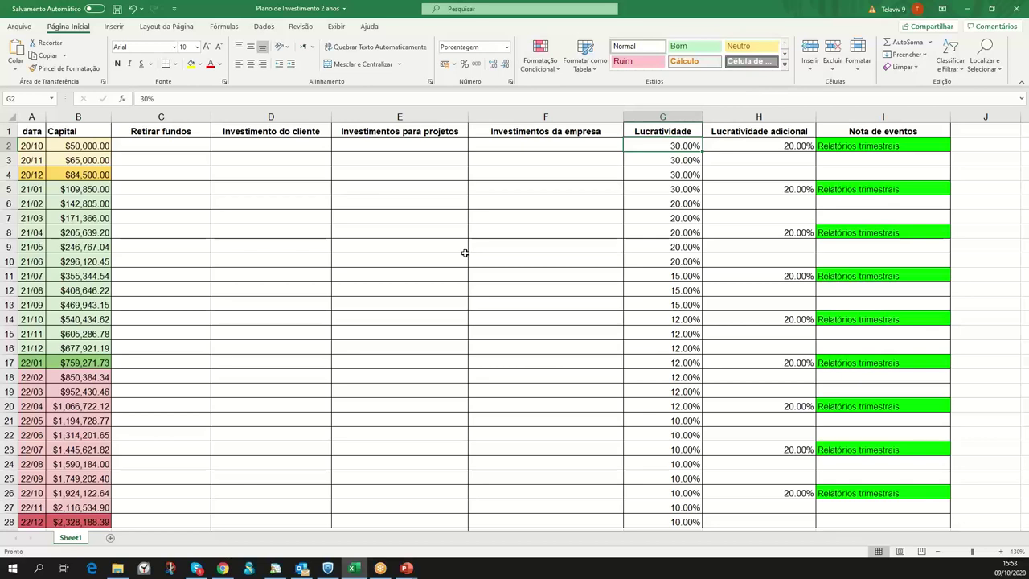
pyautogui.write('50')
pyautogui.press('Return')
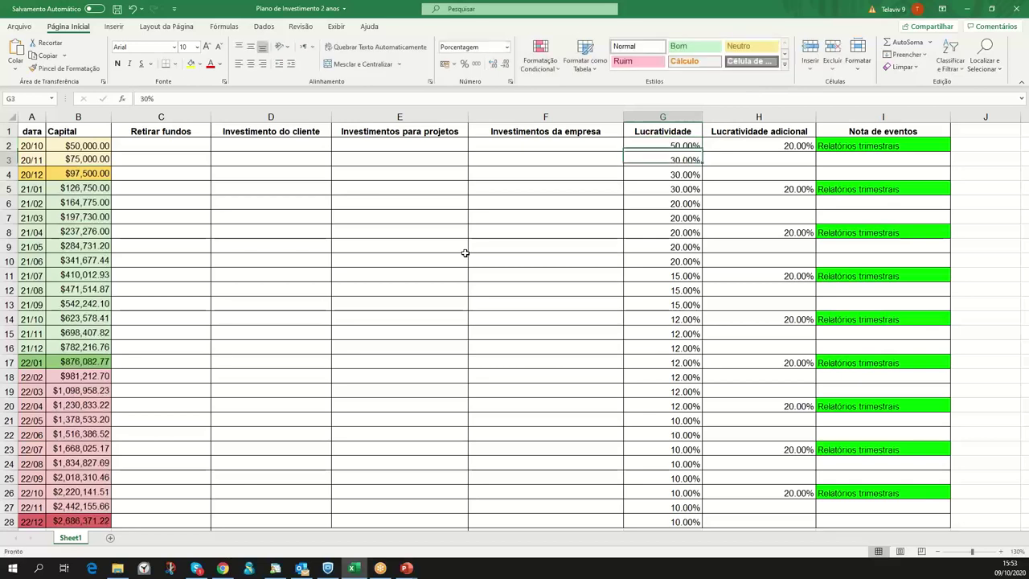
pyautogui.click(680, 188)
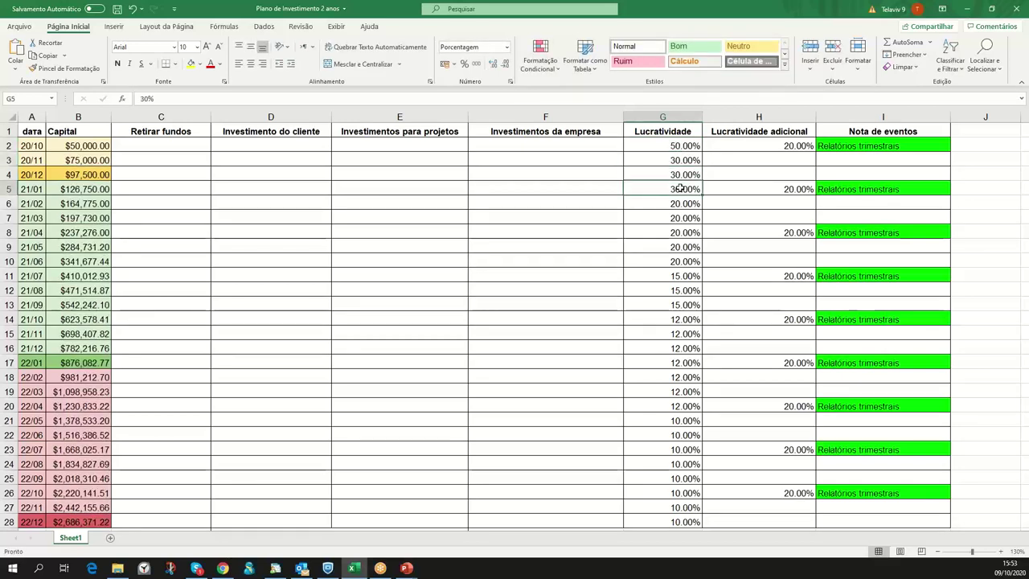
pyautogui.write('50')
pyautogui.press('Return')
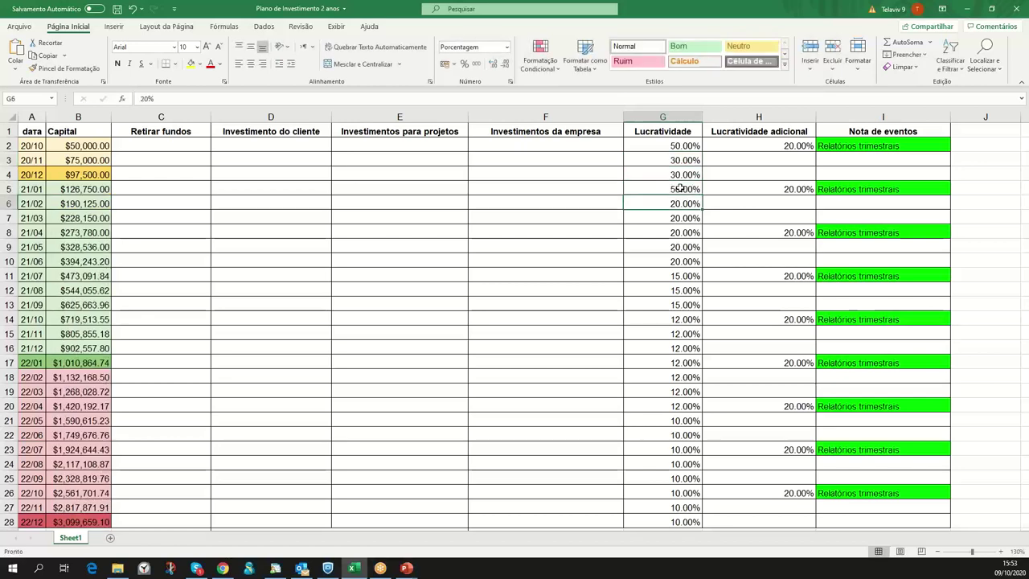
# Step: Set the Lucratividade for 21/04 to 40% and for 21/07 to 35%
pyautogui.click(686, 232)
pyautogui.write('40')
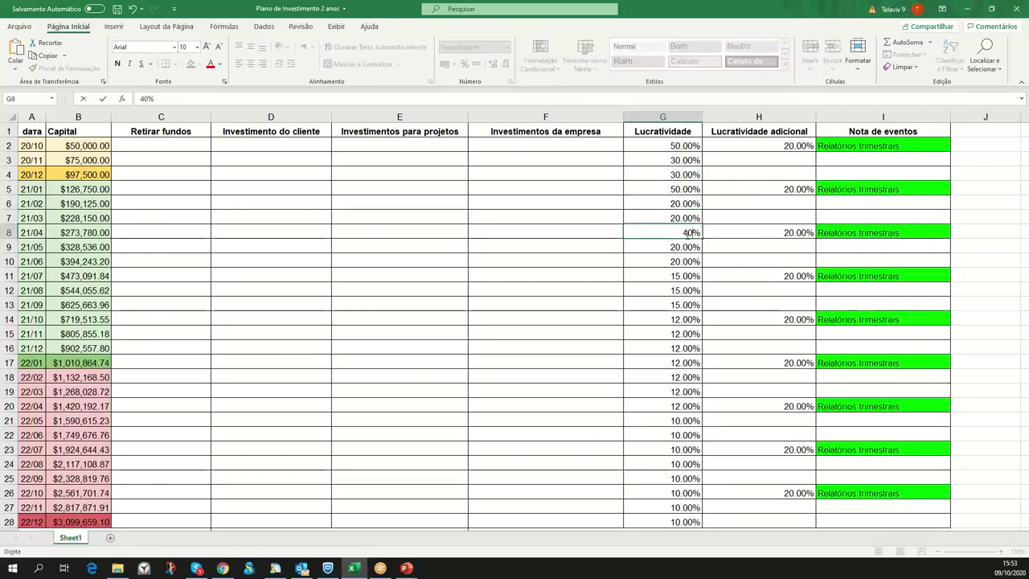
pyautogui.press('Return')
pyautogui.click(688, 276)
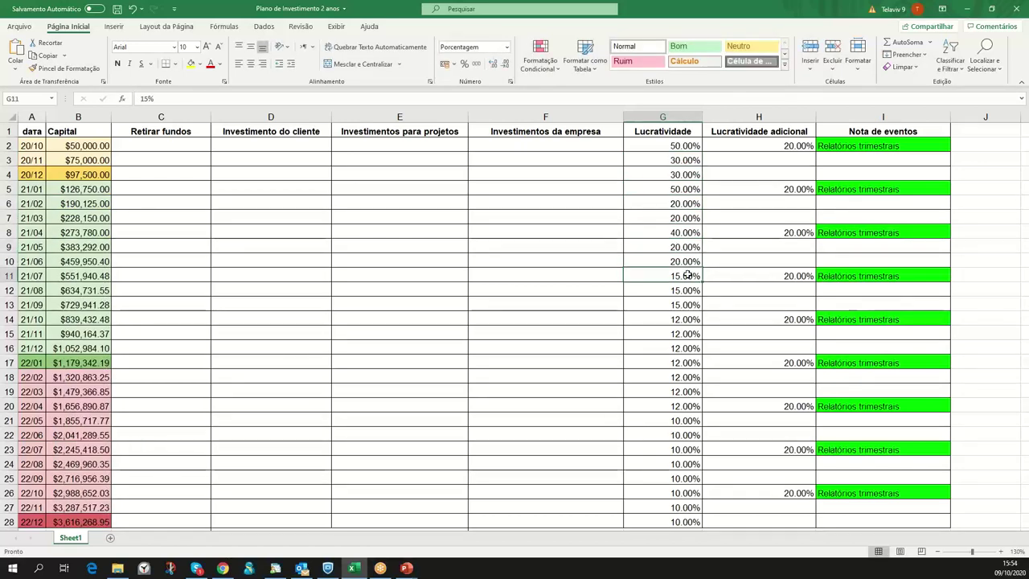
pyautogui.write('35')
pyautogui.press('Return')
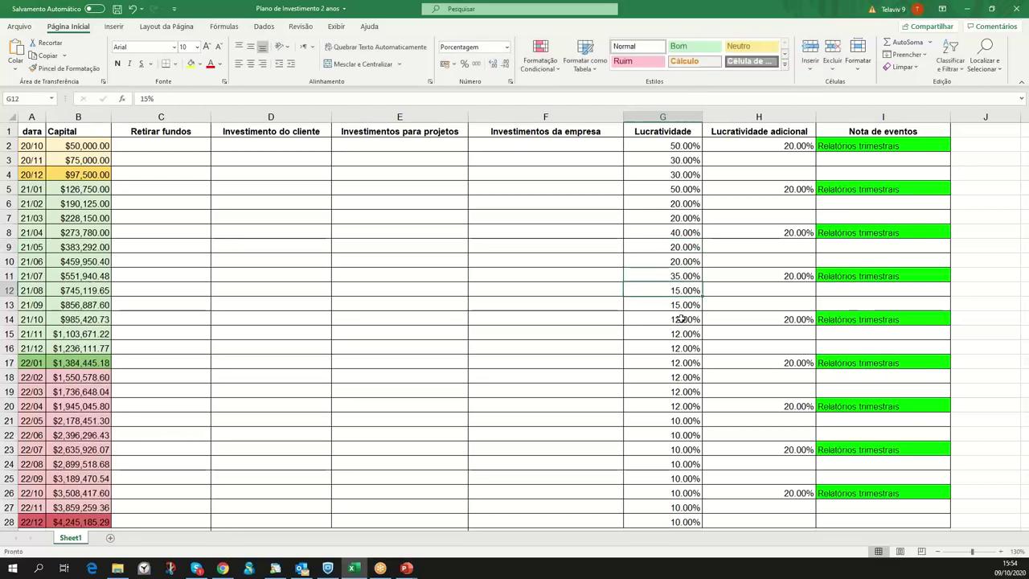
# Step: Set the Lucratividade for 21/10, 22/01 and 22/04 to 32% each
pyautogui.click(681, 319)
pyautogui.write('32')
pyautogui.press('Return')
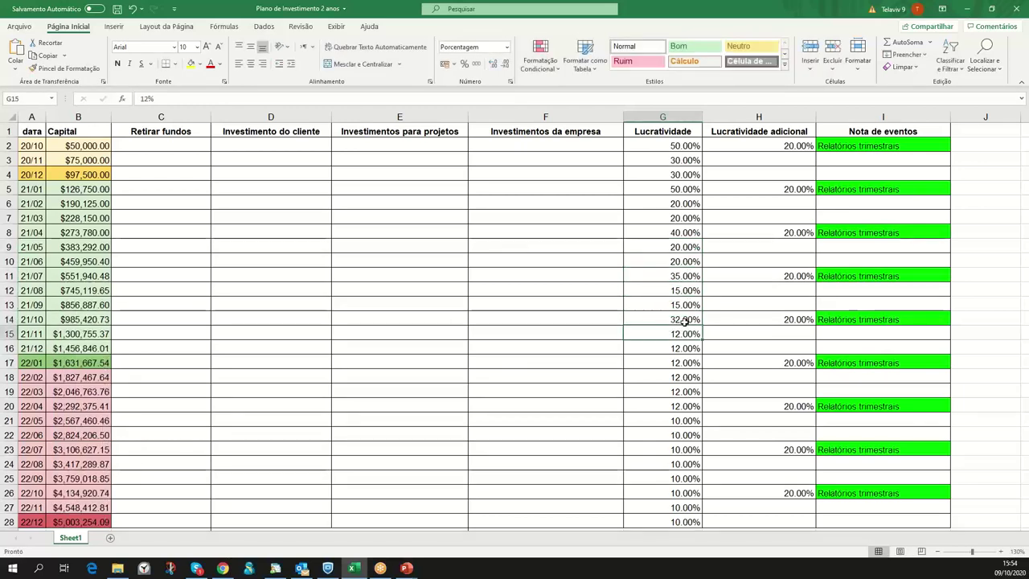
pyautogui.click(690, 364)
pyautogui.write('32')
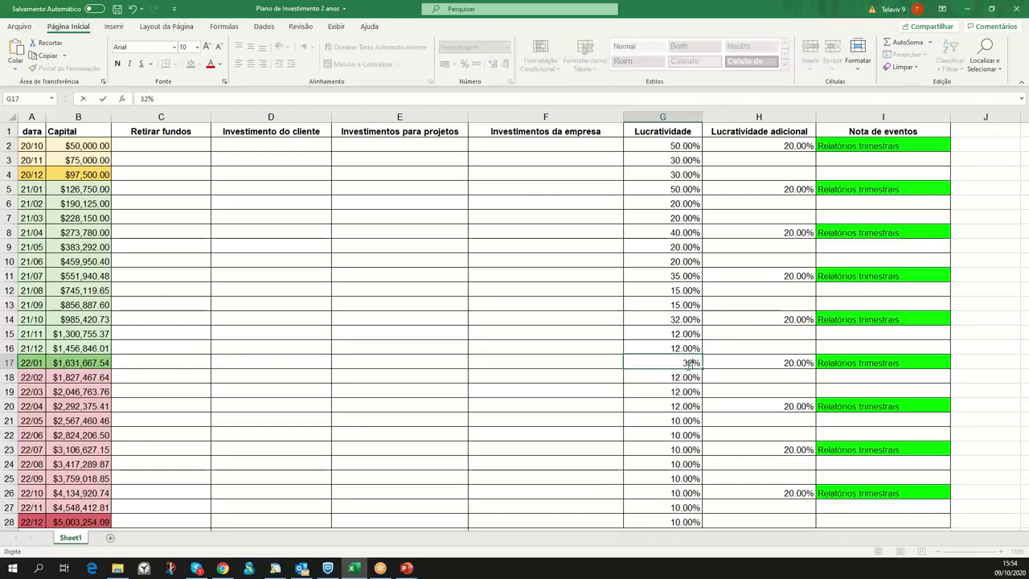
pyautogui.press('Return')
pyautogui.click(690, 406)
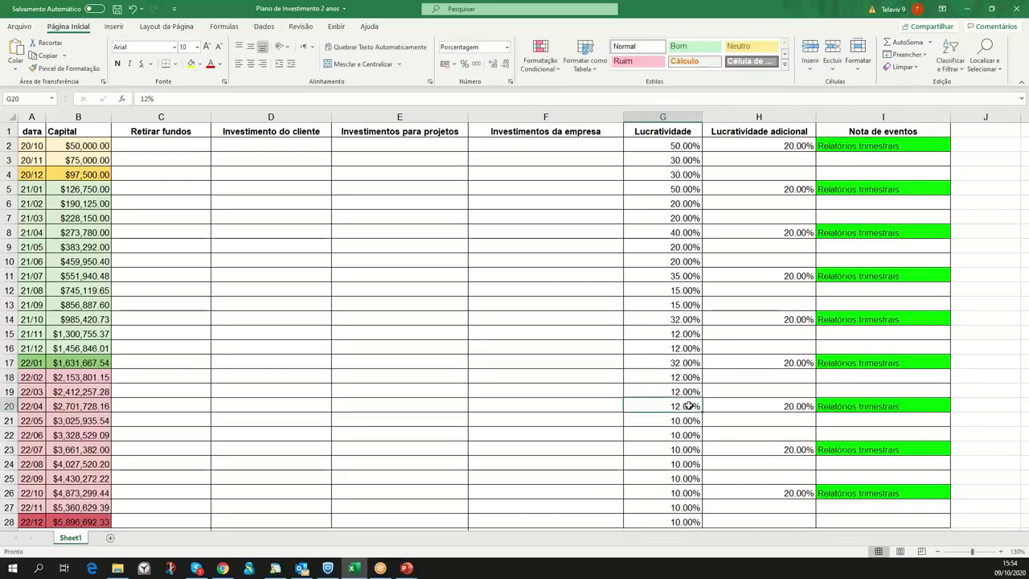
pyautogui.write('32')
pyautogui.press('Return')
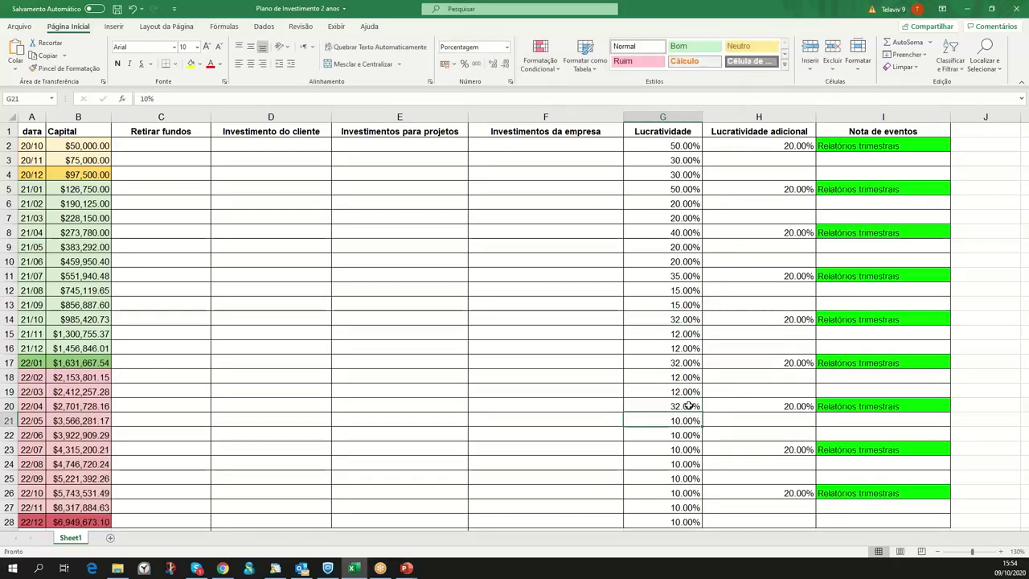
# Step: Set the Lucratividade for 22/07 and 22/10 to 30% each
pyautogui.click(682, 449)
pyautogui.write('30')
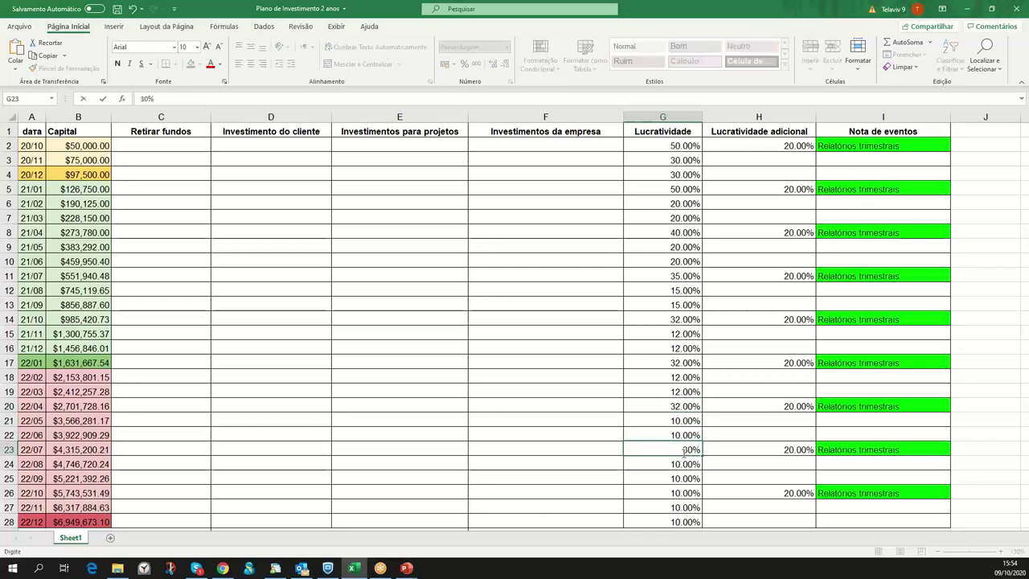
pyautogui.press('Return')
pyautogui.click(686, 493)
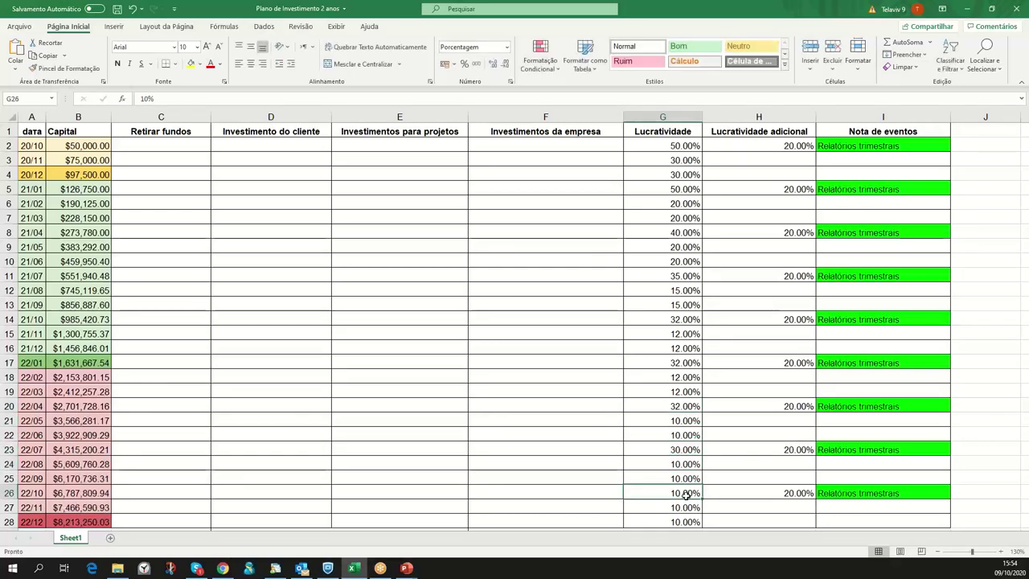
pyautogui.write('30')
pyautogui.press('Return')
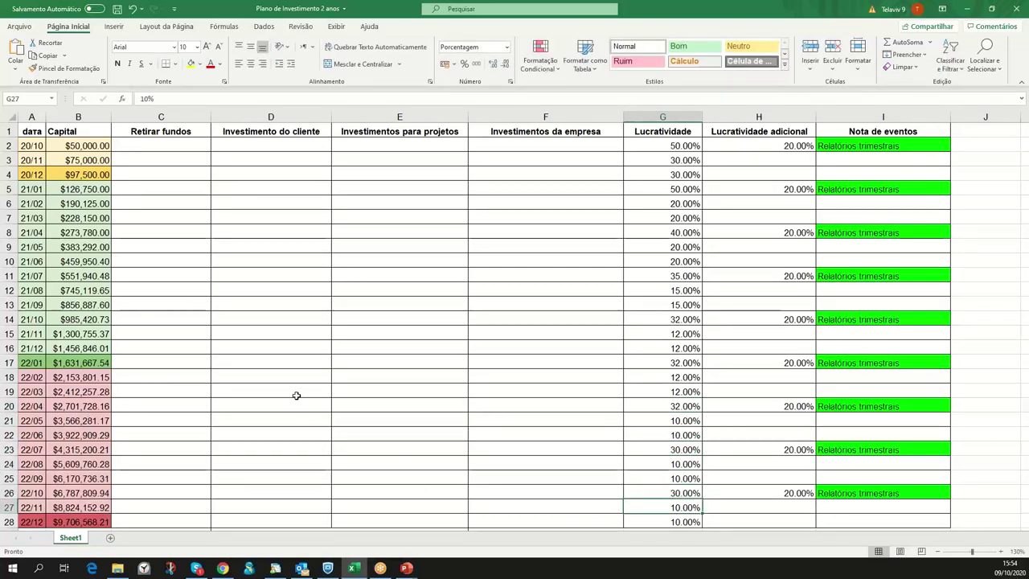
# Step: Check the Capital for 22/01 and 22/12, and set the starting Capital for 20/10 to 3,000
pyautogui.scroll(-2, 294, 395)
pyautogui.scroll(2, 295, 395)
pyautogui.click(78, 363)
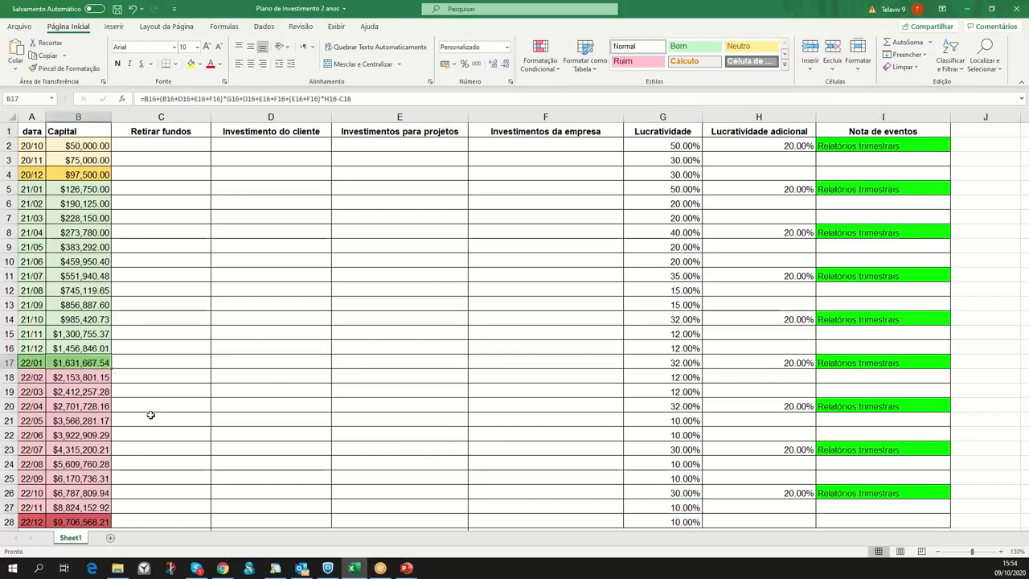
pyautogui.click(82, 523)
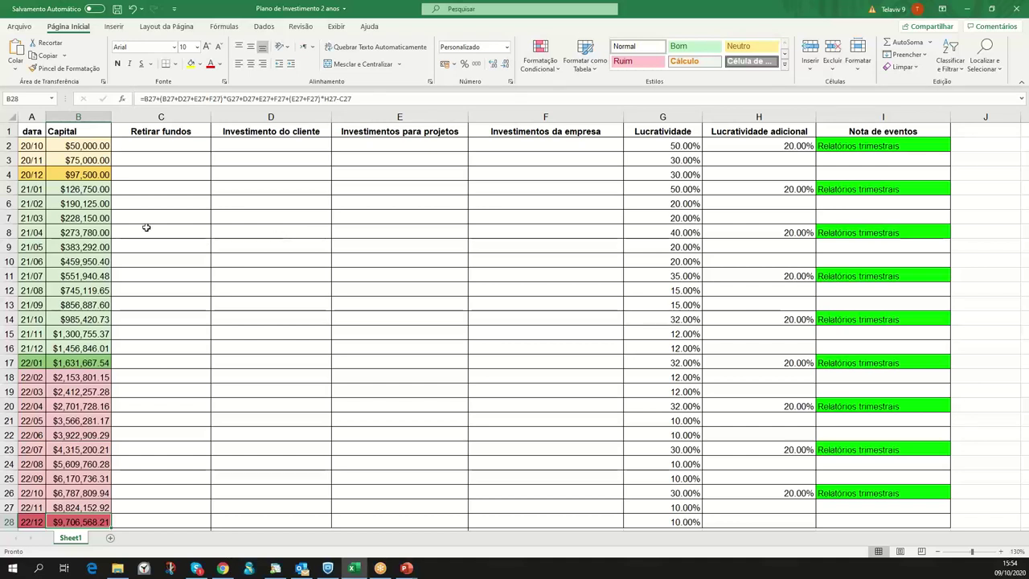
pyautogui.click(79, 149)
pyautogui.write('3000')
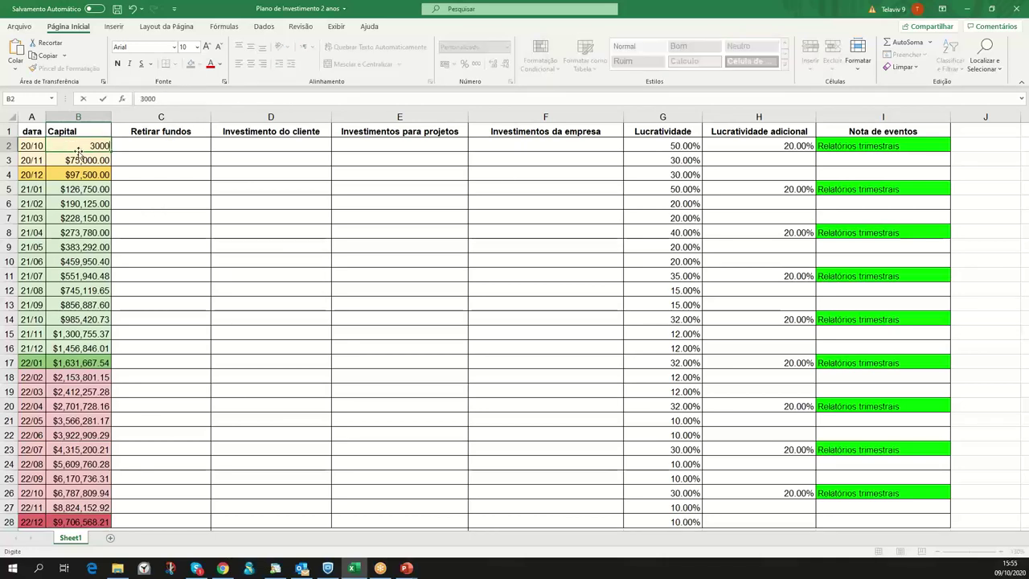
pyautogui.press('Return')
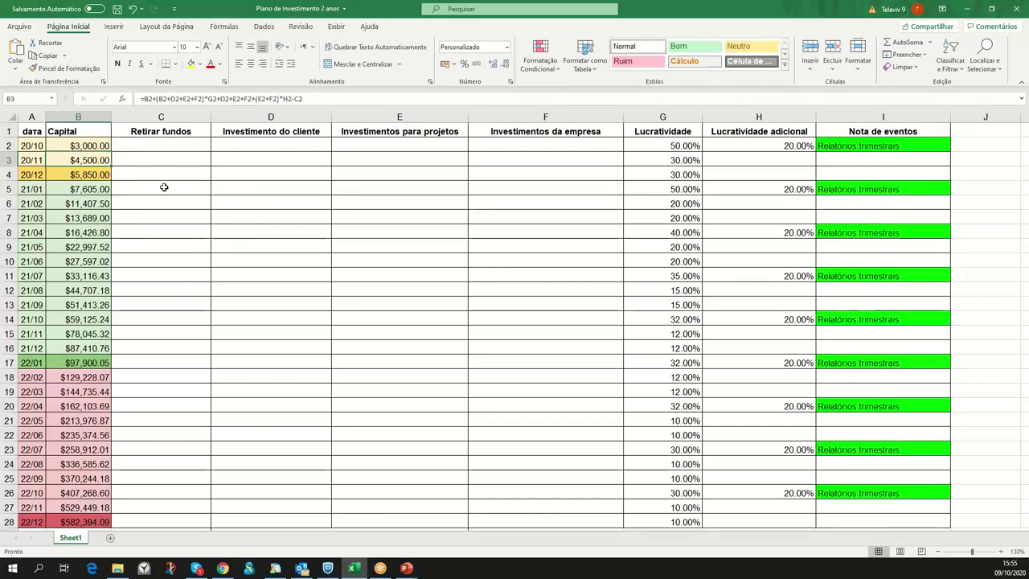
# Step: Try an Investimento do cliente of 5,000 for 20/12
pyautogui.click(163, 187)
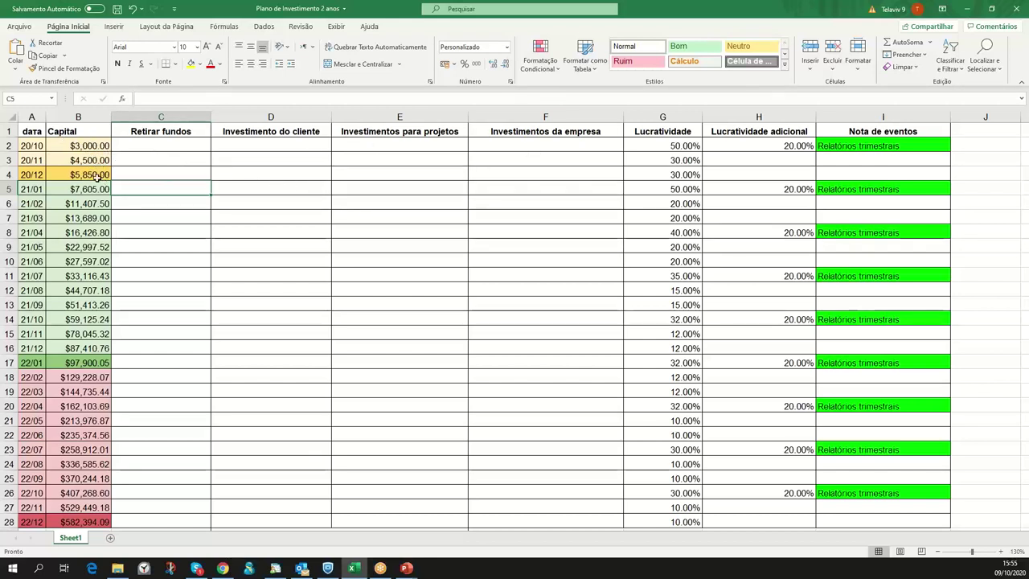
pyautogui.click(243, 177)
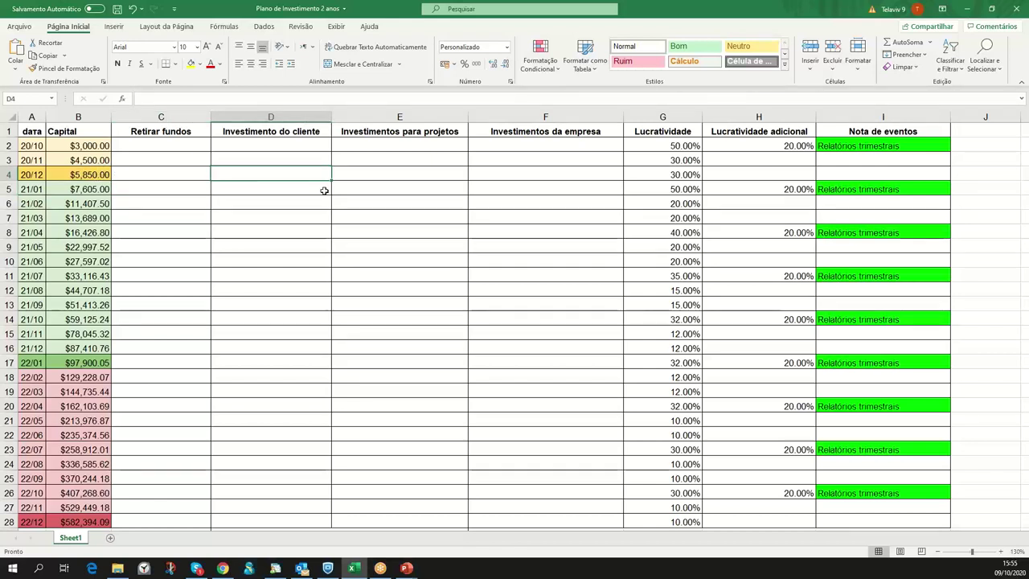
pyautogui.write('5000')
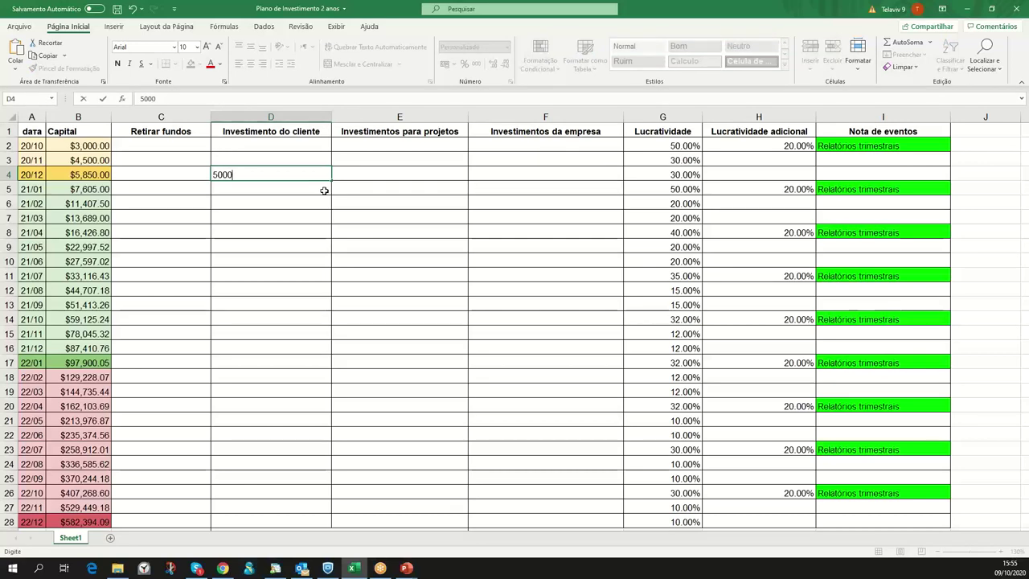
pyautogui.press('Return')
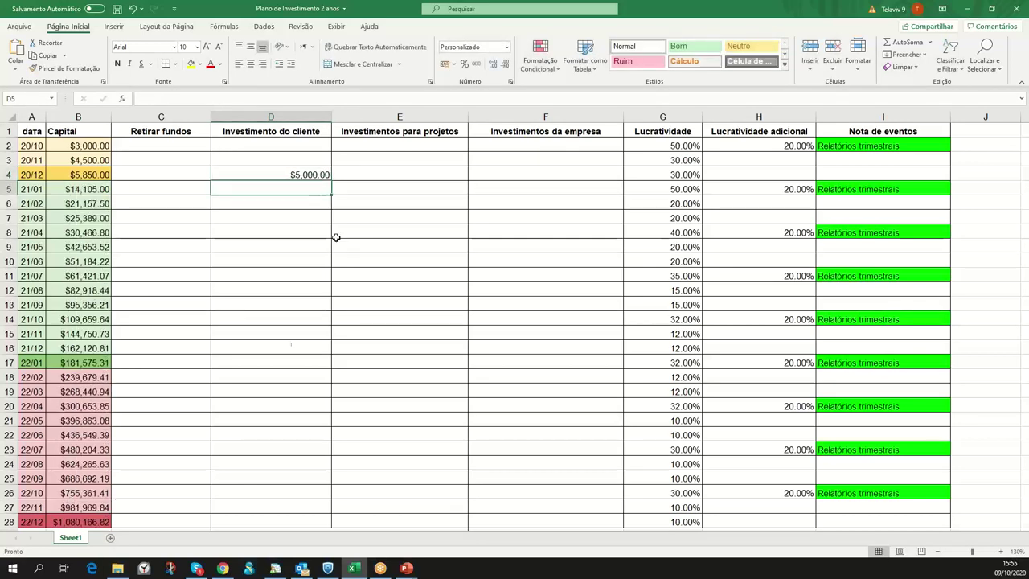
# Step: Try a Retirar fundos withdrawal of 7,000 for 21/03 and review the Capital column
pyautogui.click(159, 208)
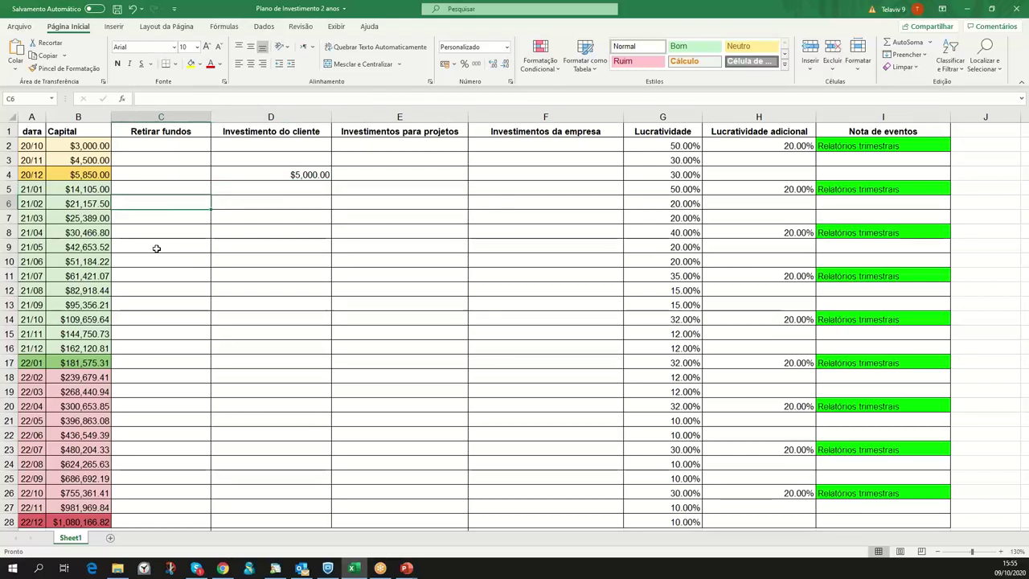
pyautogui.click(157, 220)
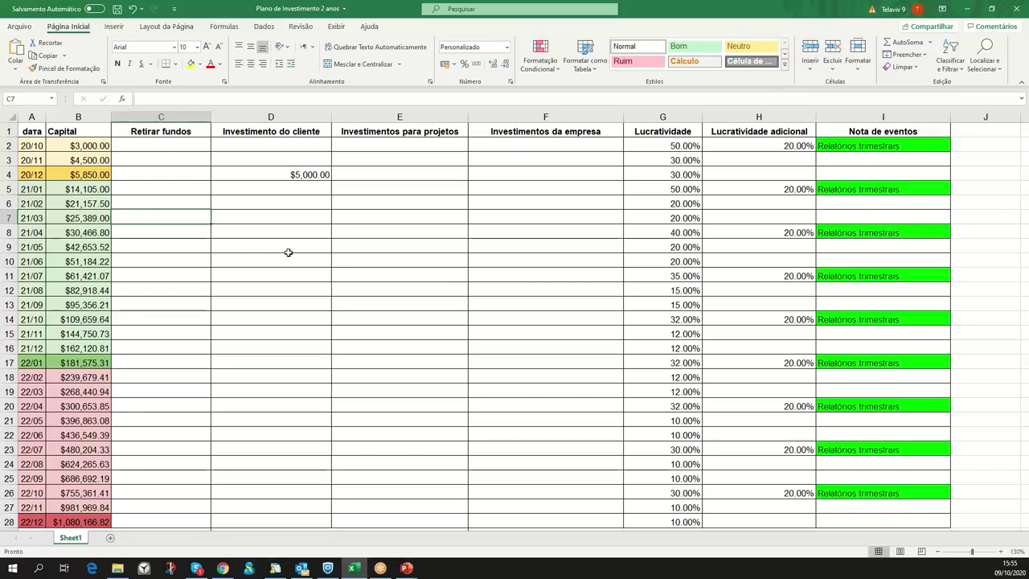
pyautogui.write('7000')
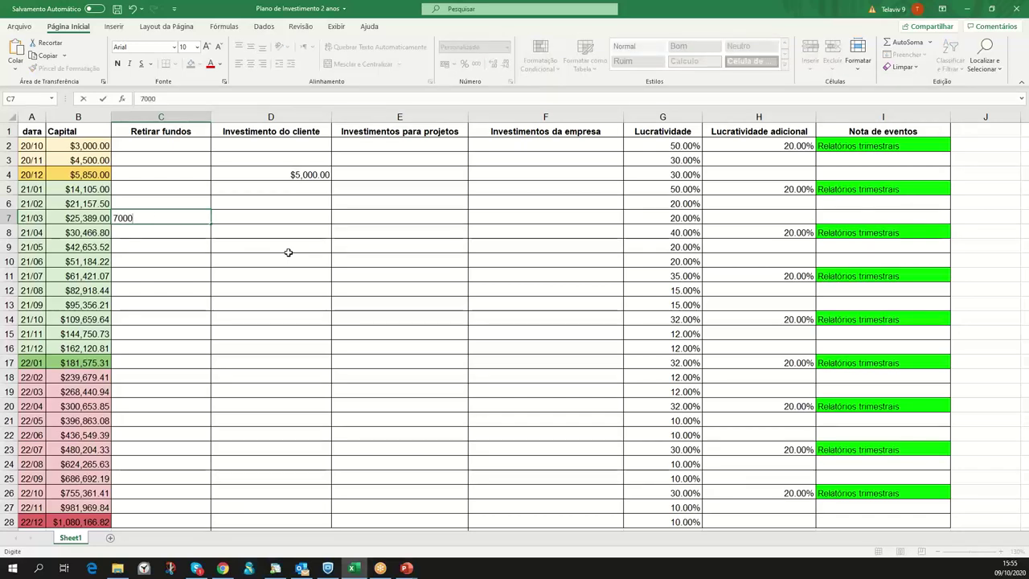
pyautogui.hotkey('ctrl', 'Return')
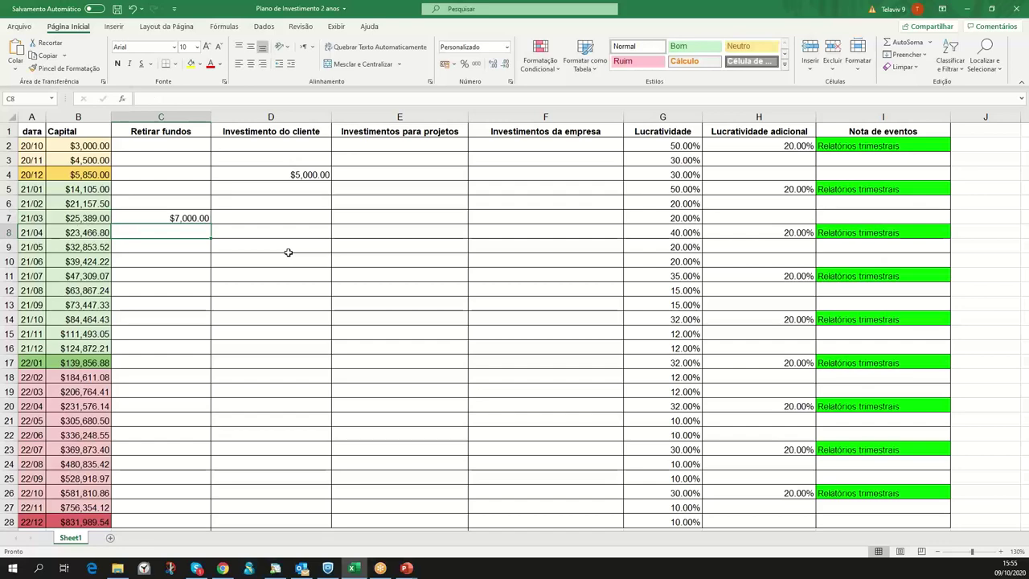
pyautogui.scroll(-1, 196, 361)
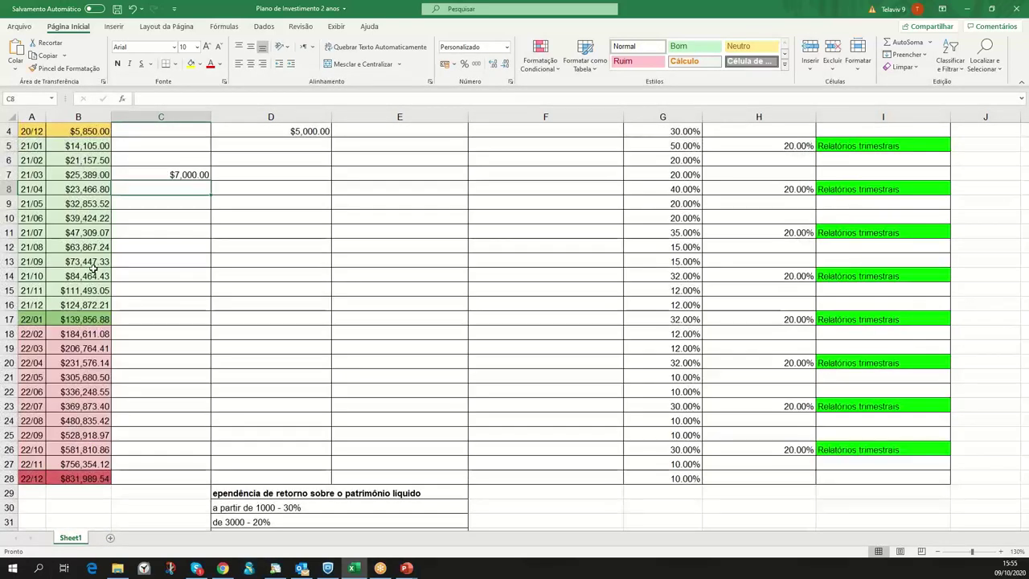
pyautogui.scroll(1, 285, 312)
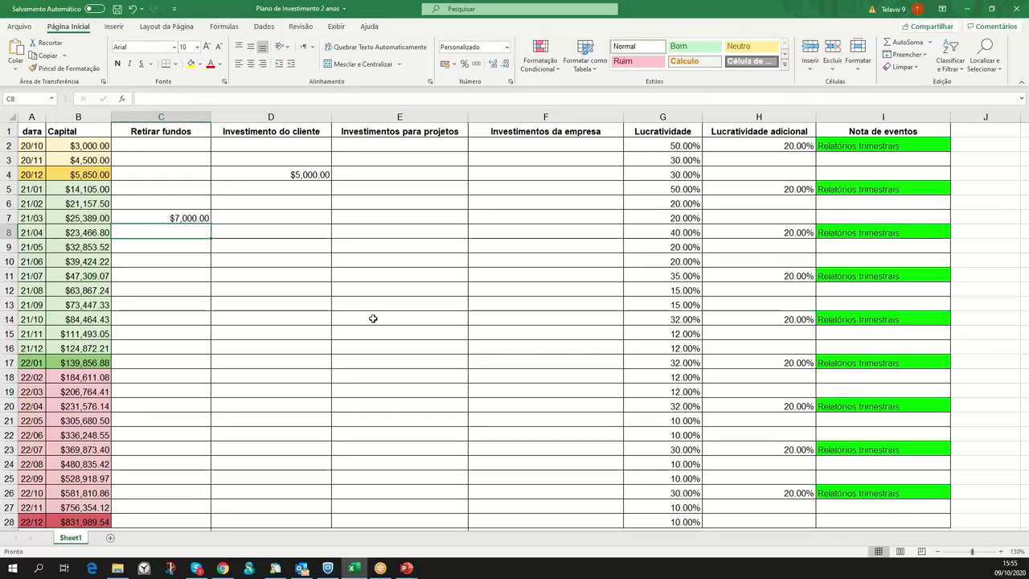
# Step: Clear the Investimento do cliente entry for 20/12 and the Retirar fundos entry for 21/03
pyautogui.click(278, 174)
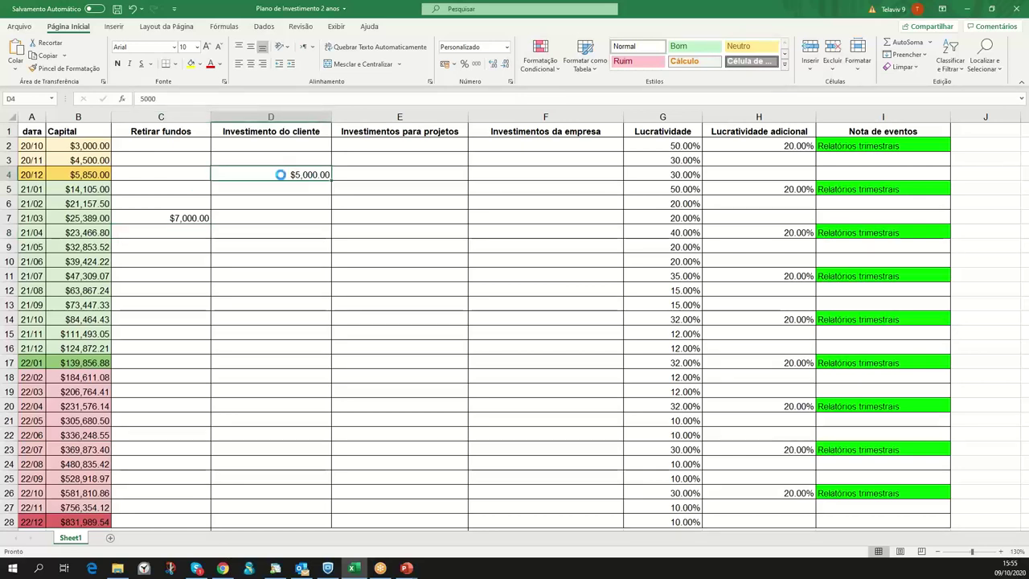
pyautogui.press('Delete')
pyautogui.click(197, 218)
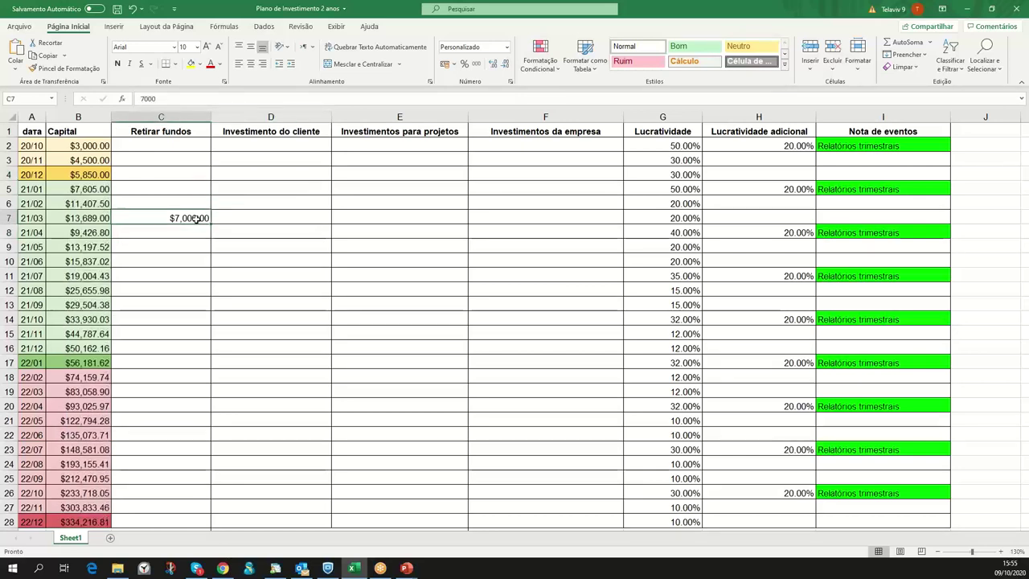
pyautogui.press('Delete')
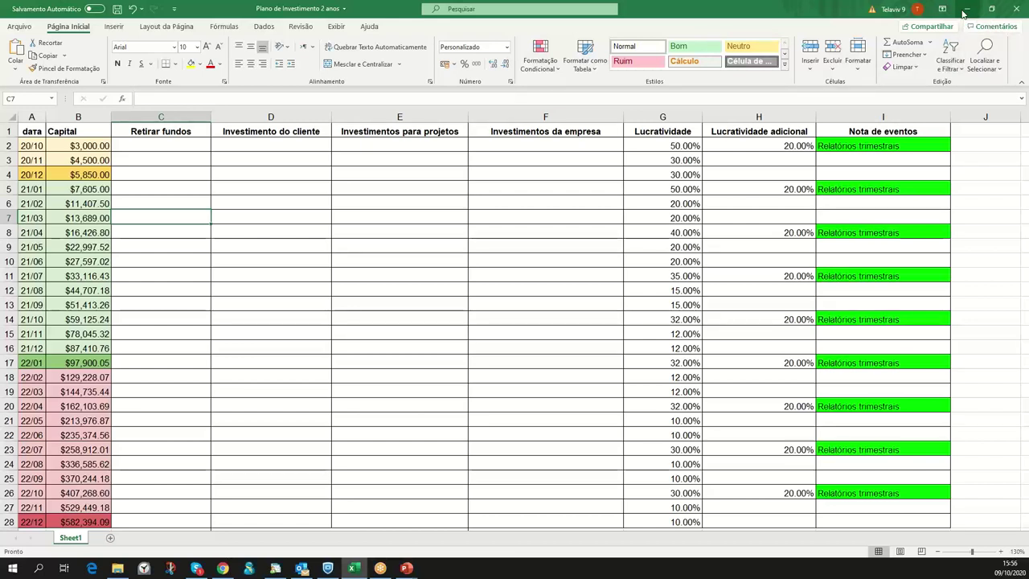
# Step: Return to the PowerPoint slide show and go back to the Earning Season (Temporada de Ganhos) slide
pyautogui.click(964, 13)
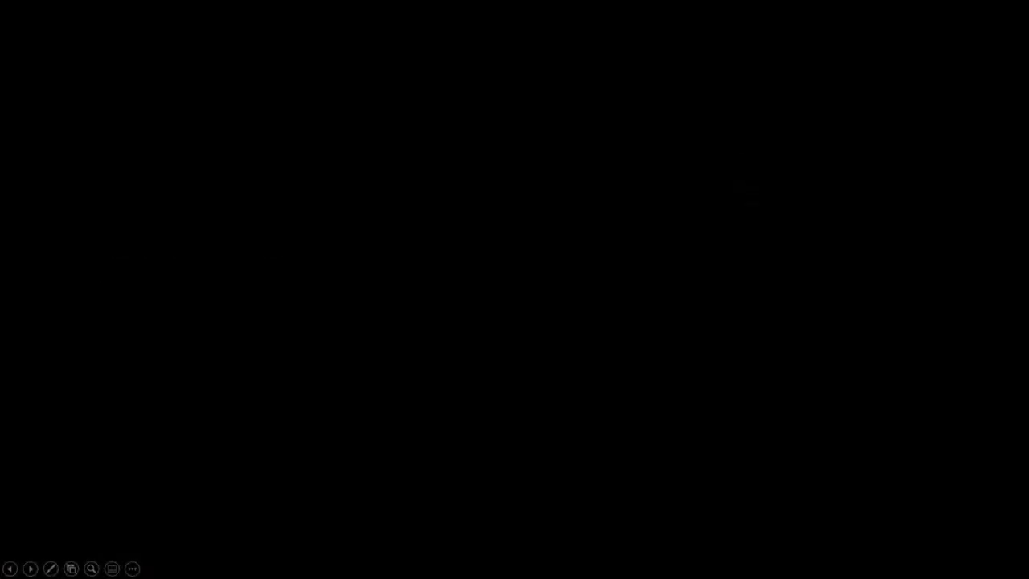
pyautogui.press('Left')
pyautogui.press('Left')
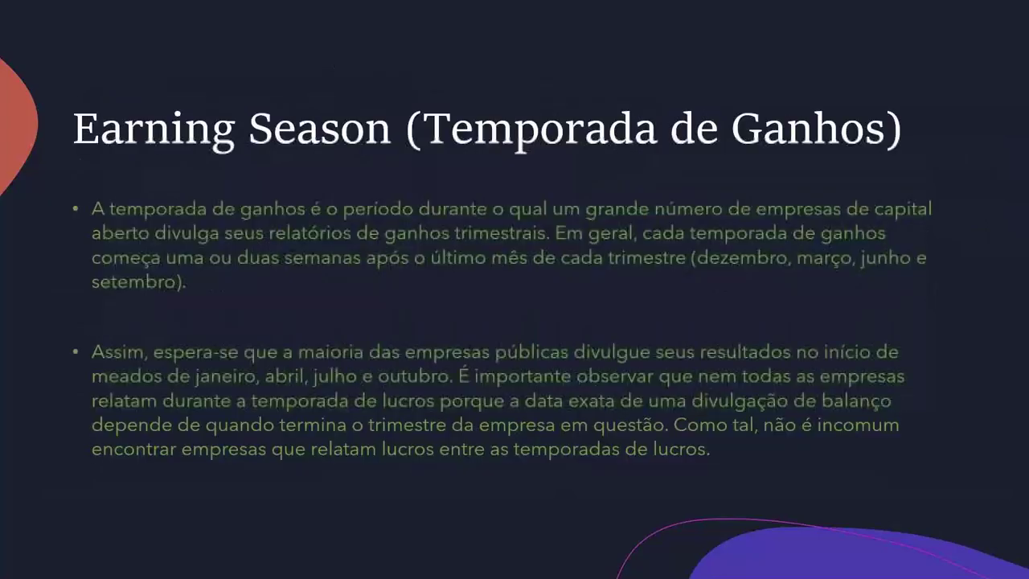